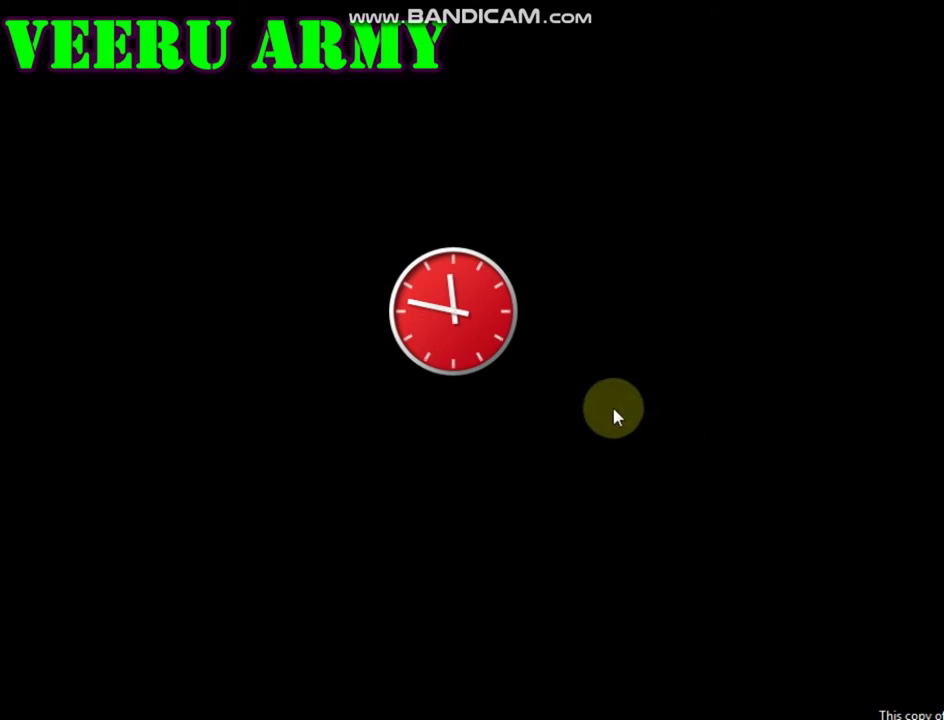
Step: Open the STAAD model file "member axis" from the folder and maximize its whole-structure view
right_click(610, 400)
click(645, 451)
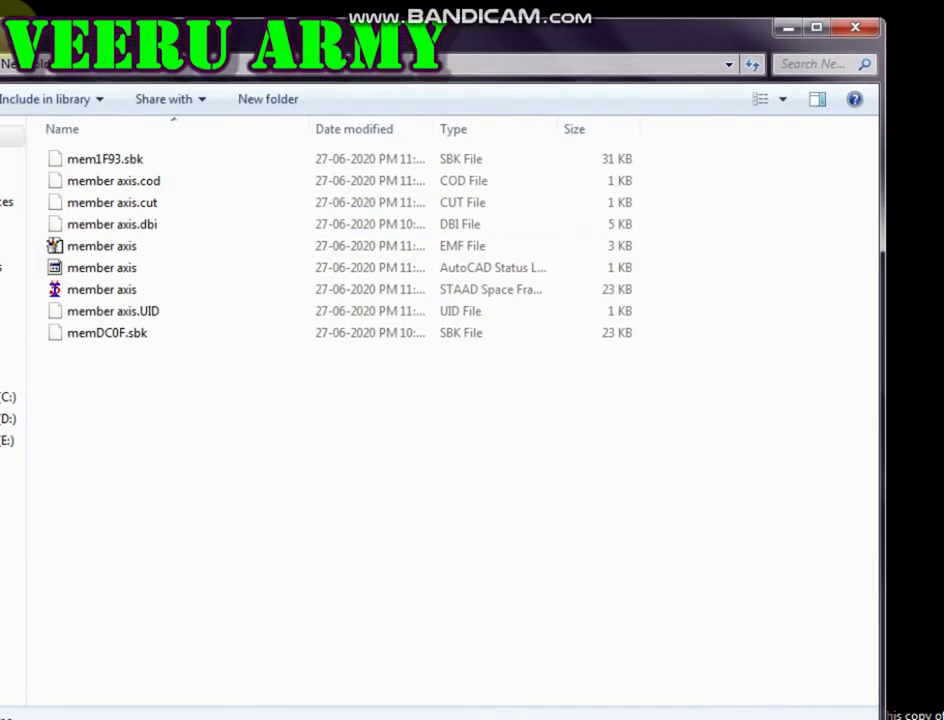
double_click(128, 289)
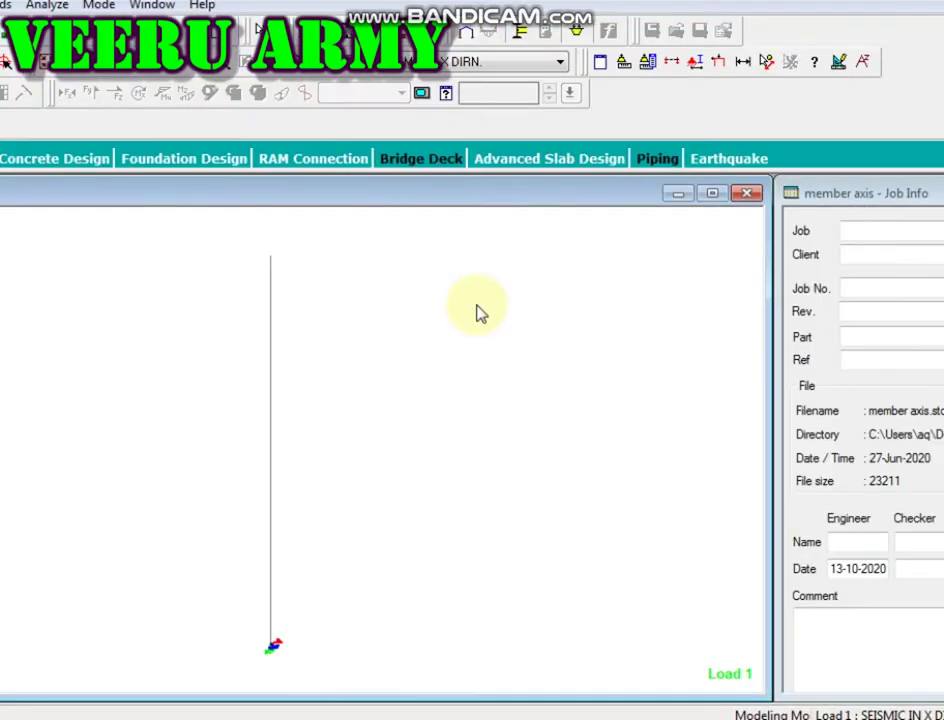
click(712, 194)
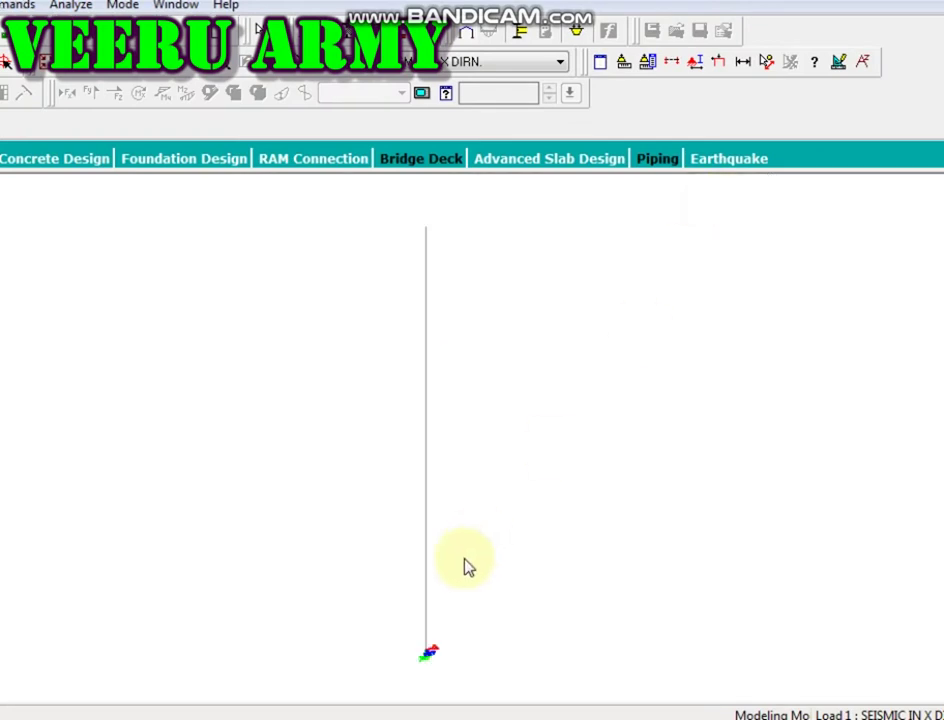
Step: Display the vertical column as a rendered 3D section with nothing selected
click(427, 592)
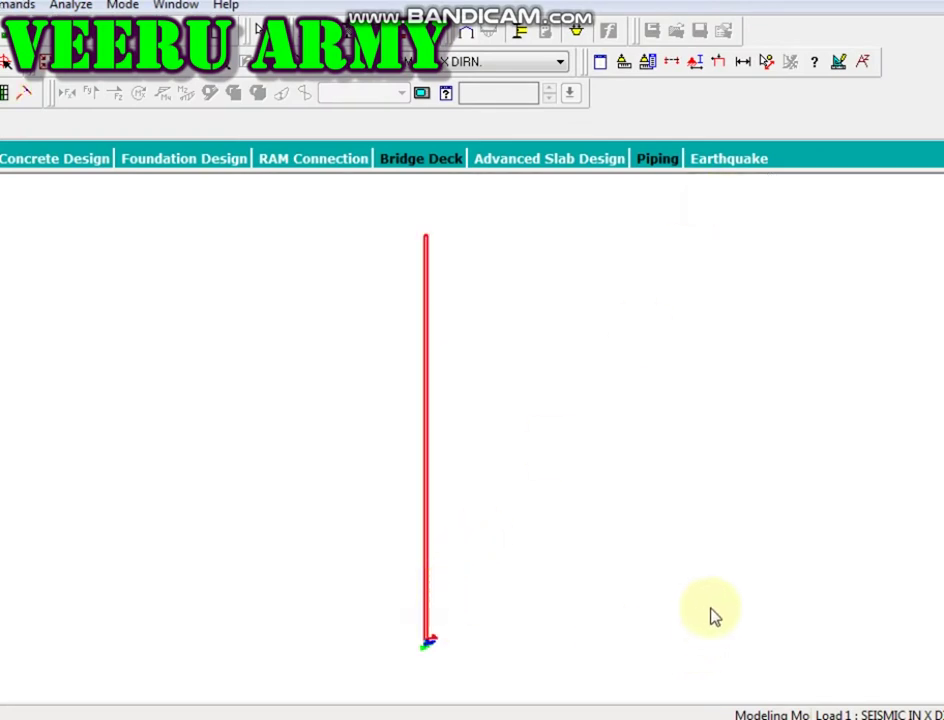
click(710, 615)
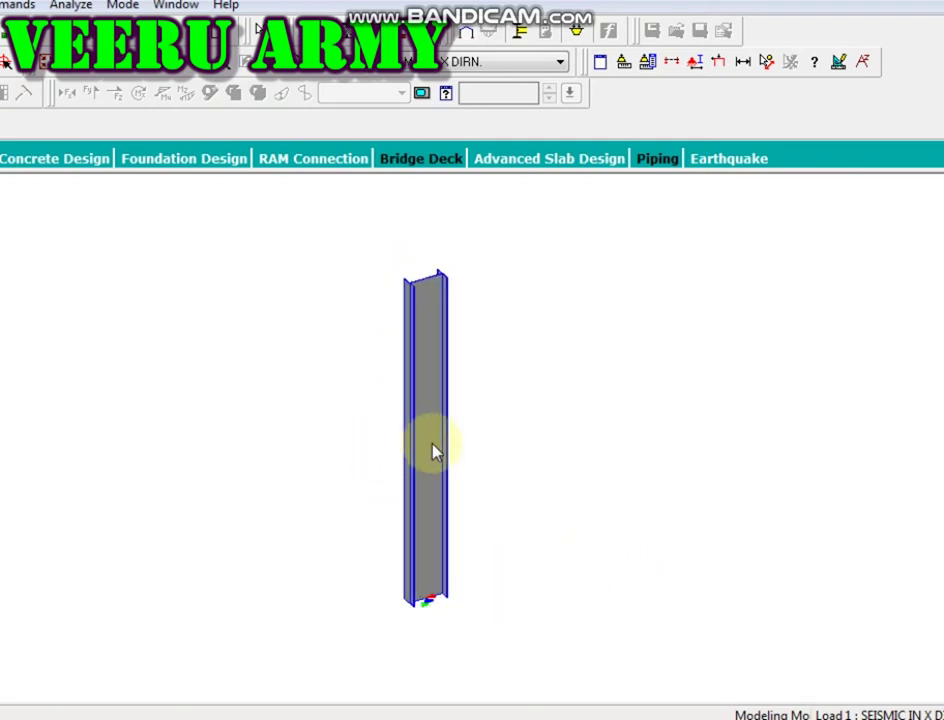
scroll(430, 455, down, 3)
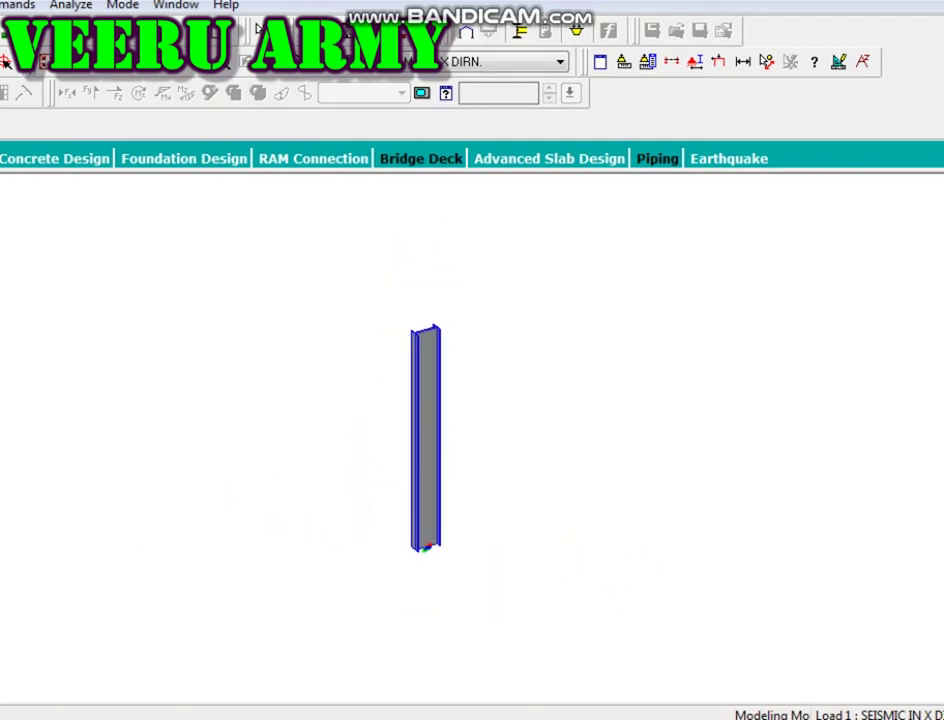
drag(88, 2, 320, 100)
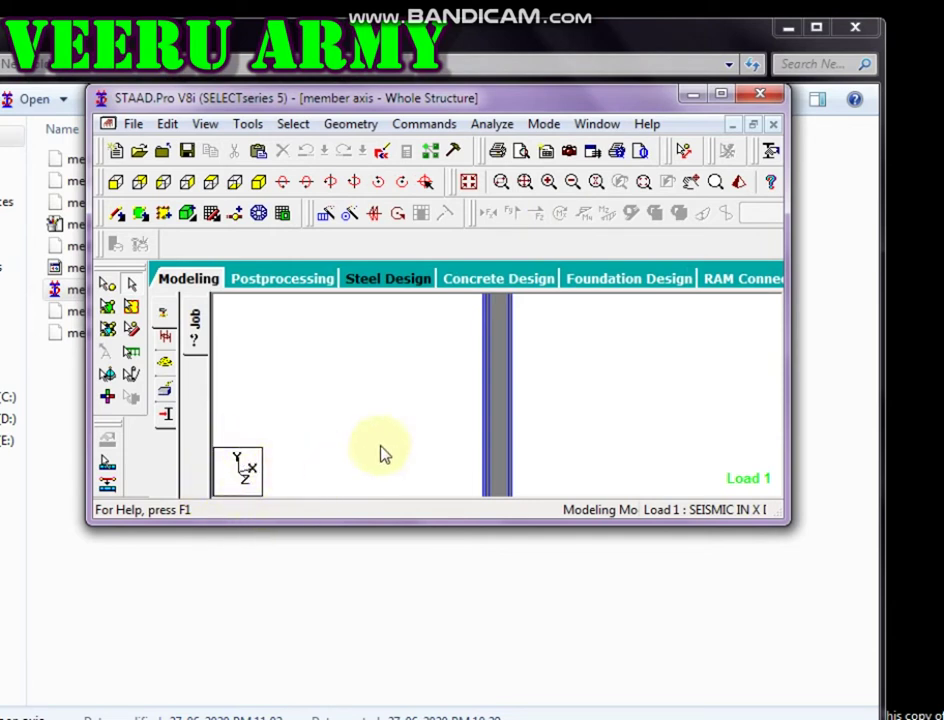
scroll(385, 455, down, 2)
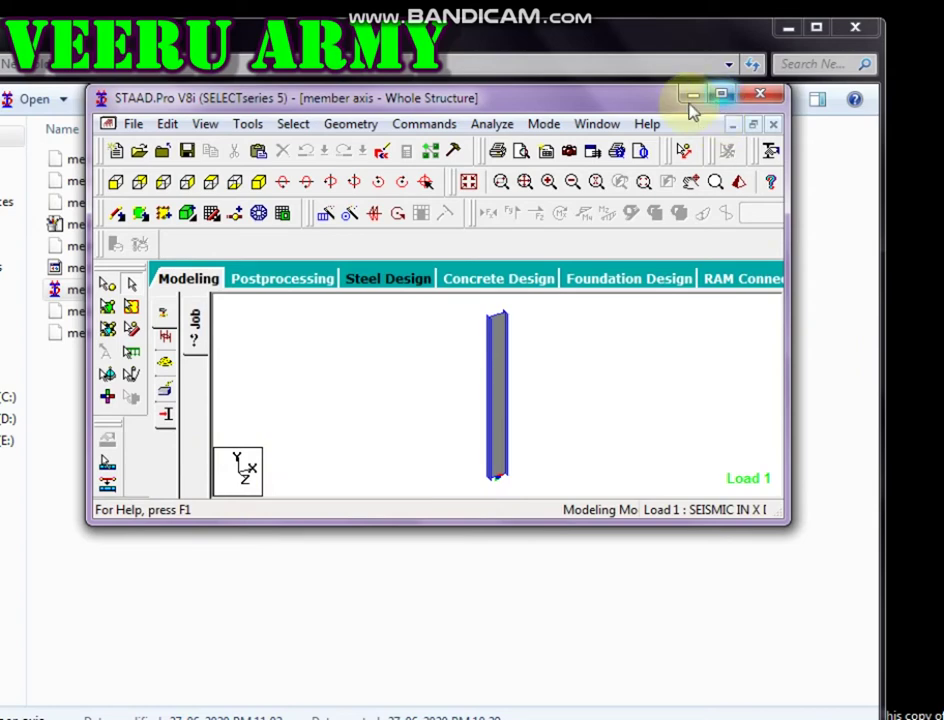
drag(562, 103, 595, 72)
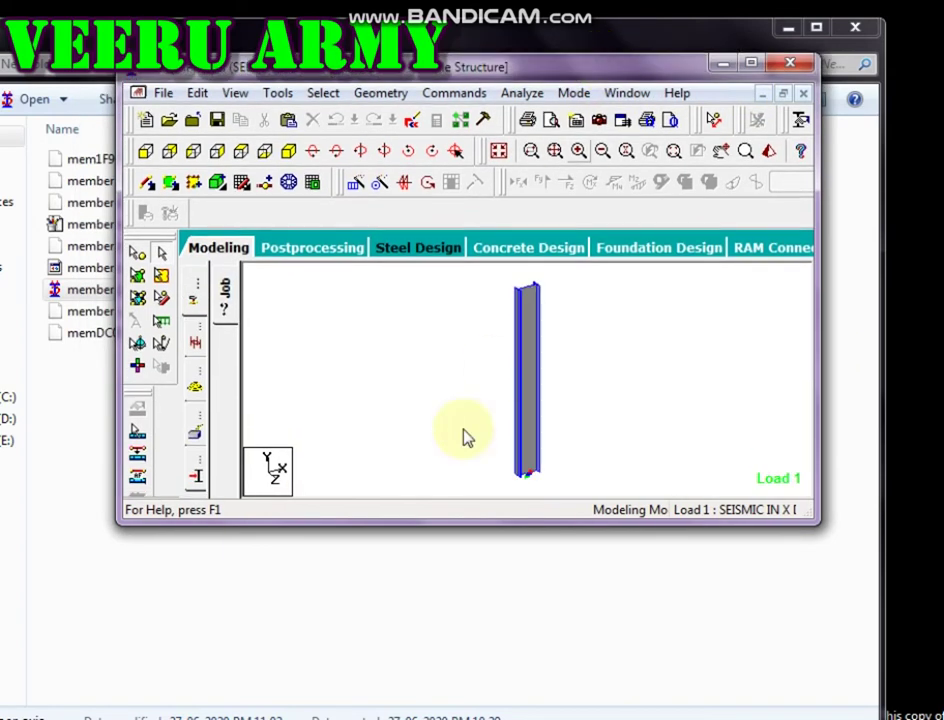
drag(420, 526, 390, 637)
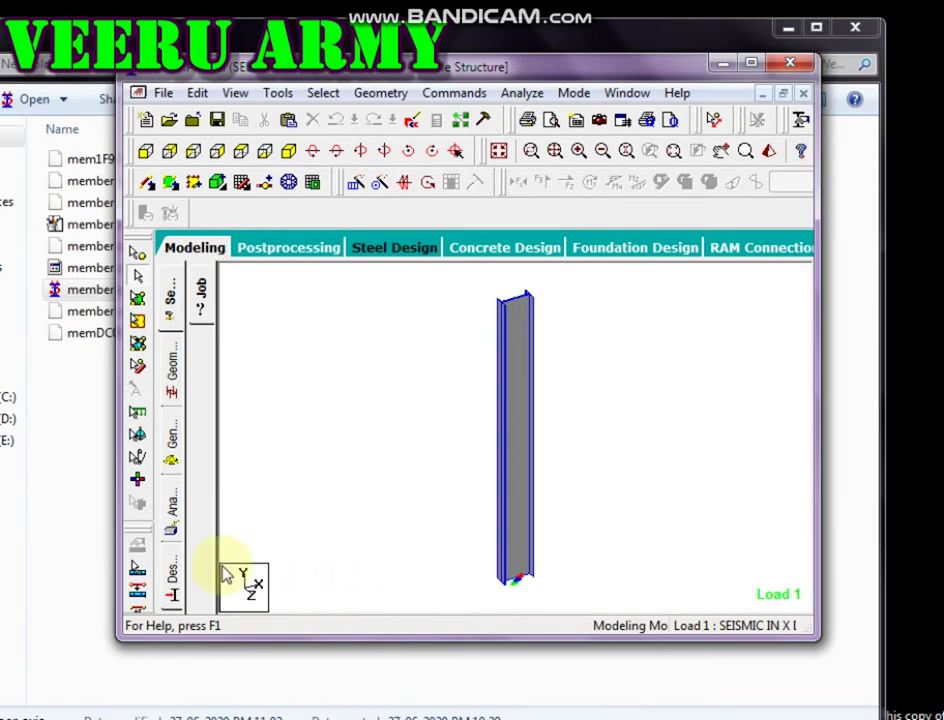
click(520, 522)
drag(346, 640, 353, 679)
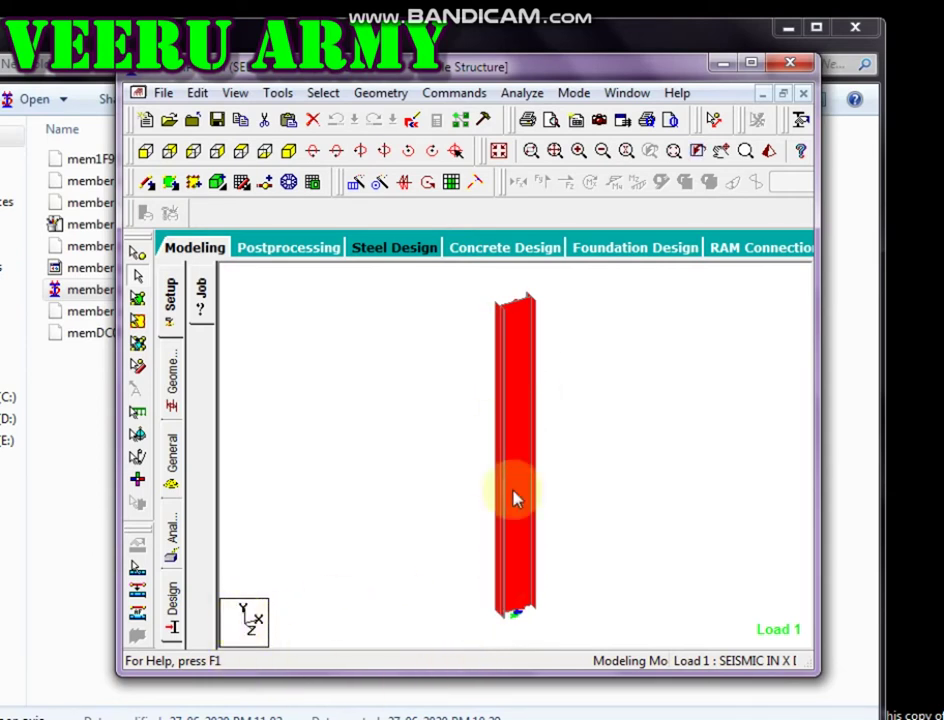
click(751, 63)
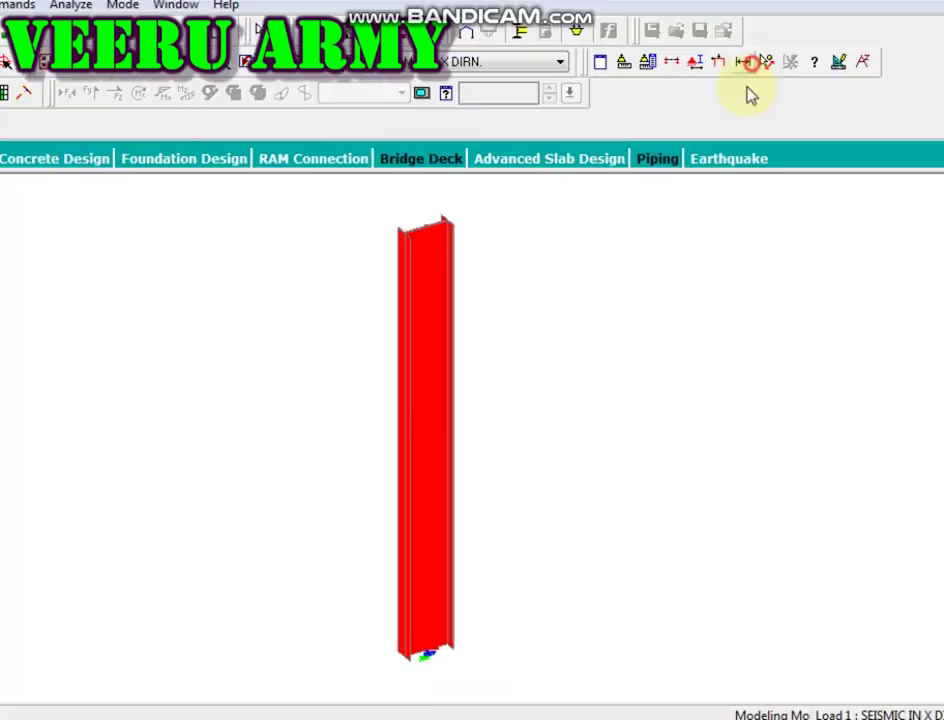
click(575, 562)
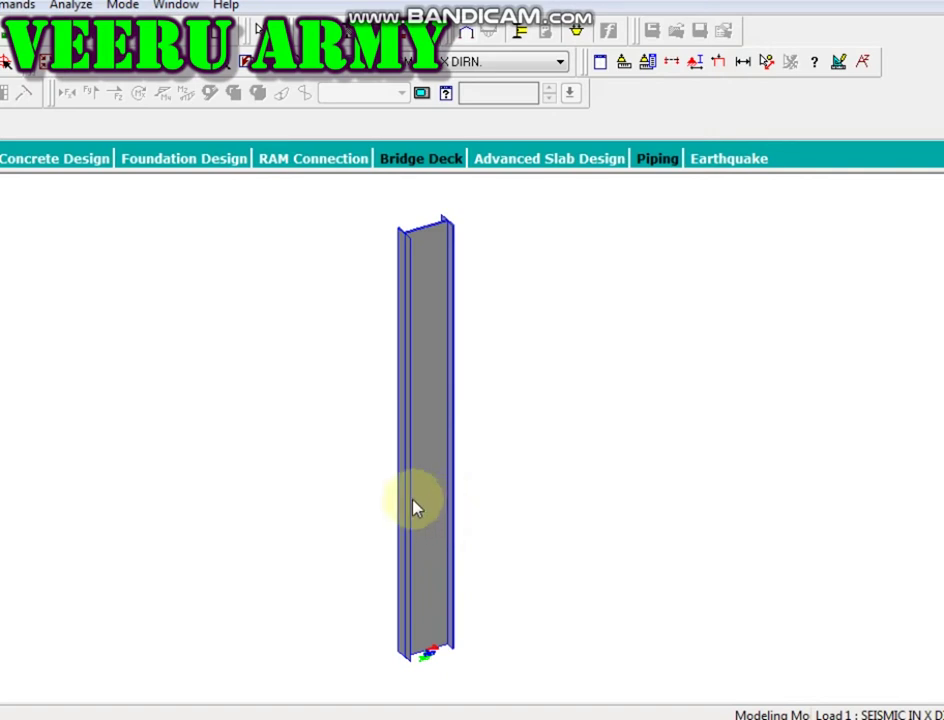
Step: Rotate the rendered column to examine its section orientation, finishing with the web facing straight on
scroll(405, 508, down, 1)
scroll(346, 507, up, 1)
key(Left)
key(Left)
key(Left)
key(Left)
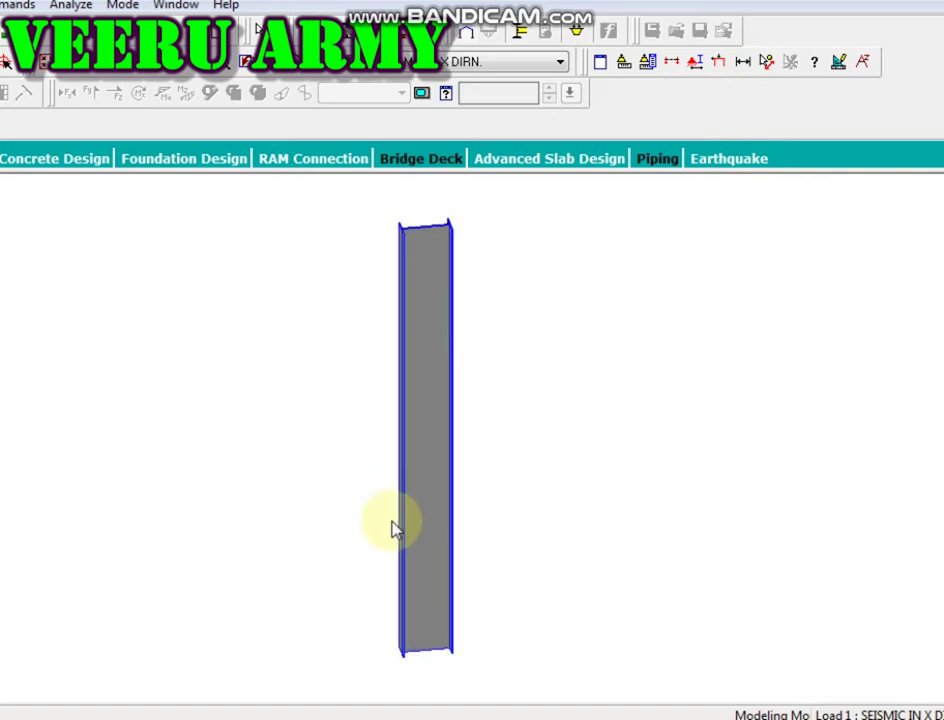
scroll(495, 545, down, 1)
key(Left)
key(Left)
scroll(443, 566, up, 2)
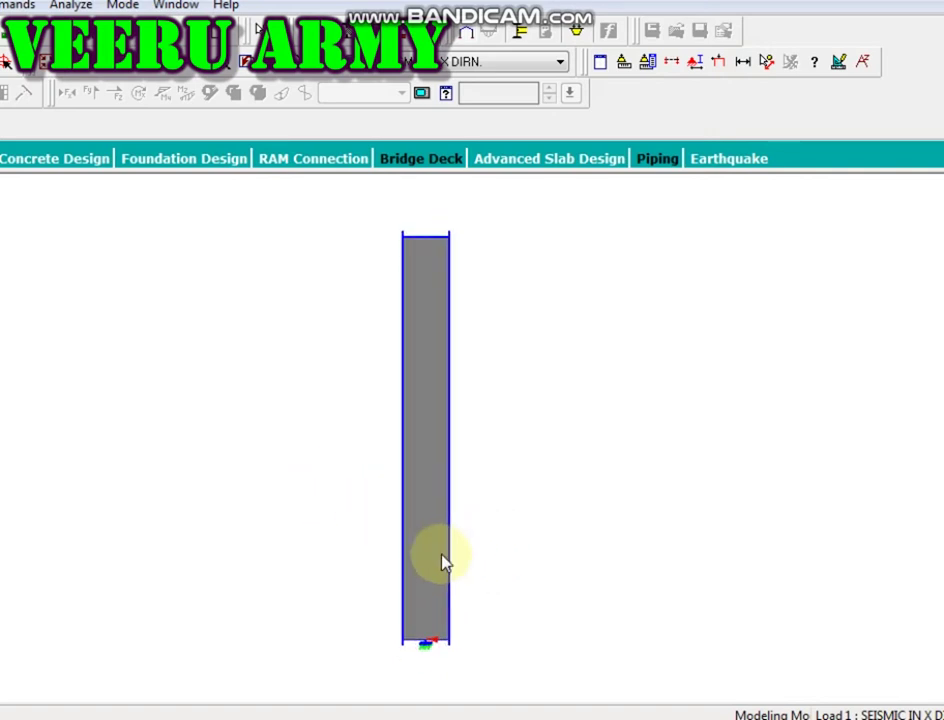
scroll(433, 500, down, 1)
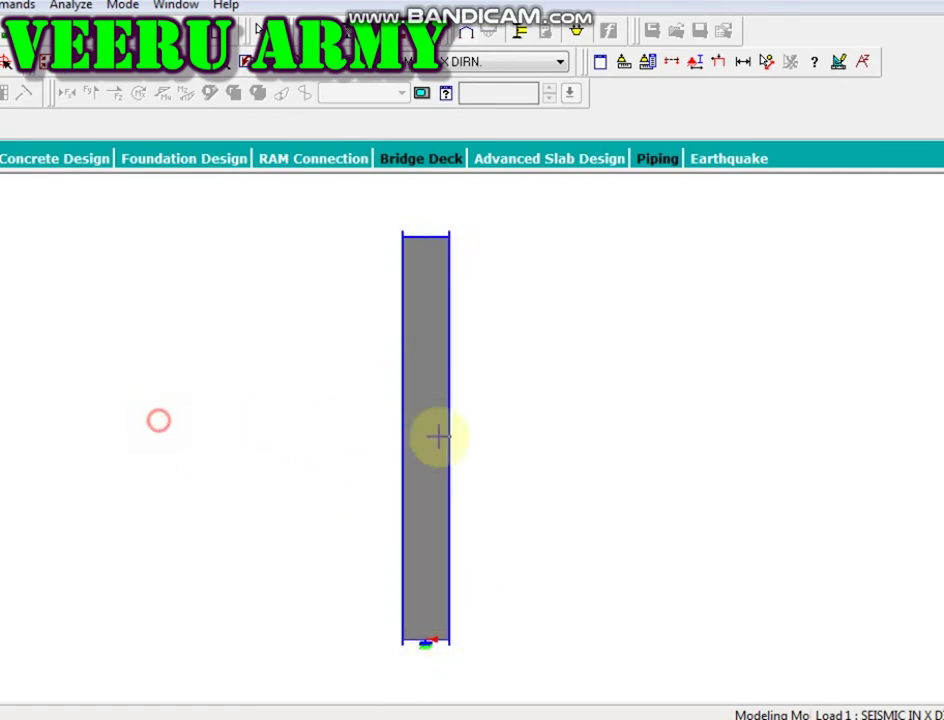
Step: Select the column with a selection window and then directly, clearing the selection each time
drag(119, 452, 646, 489)
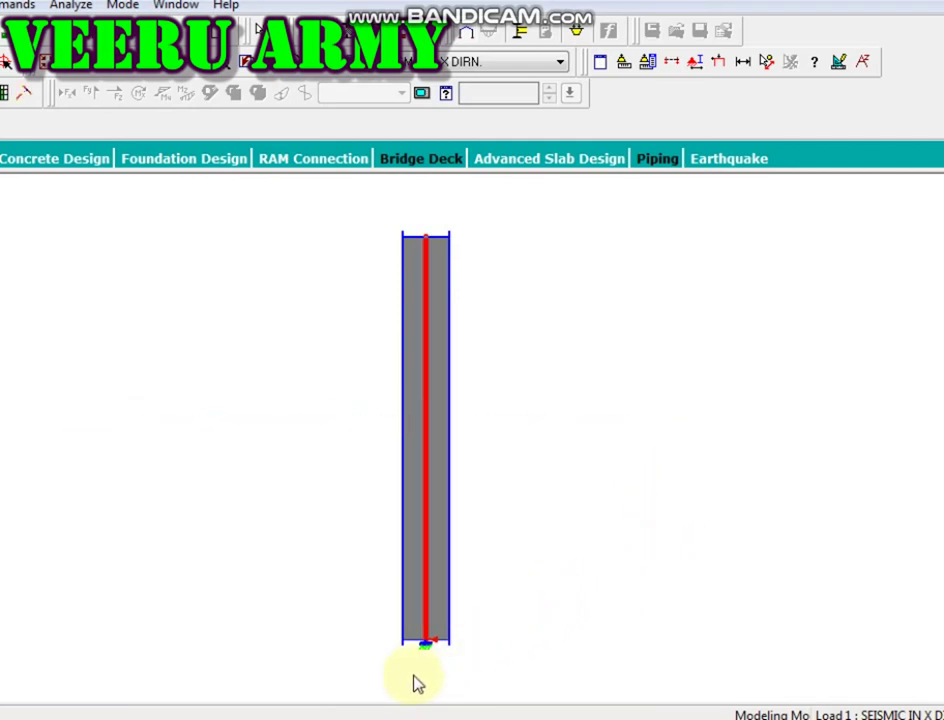
click(354, 383)
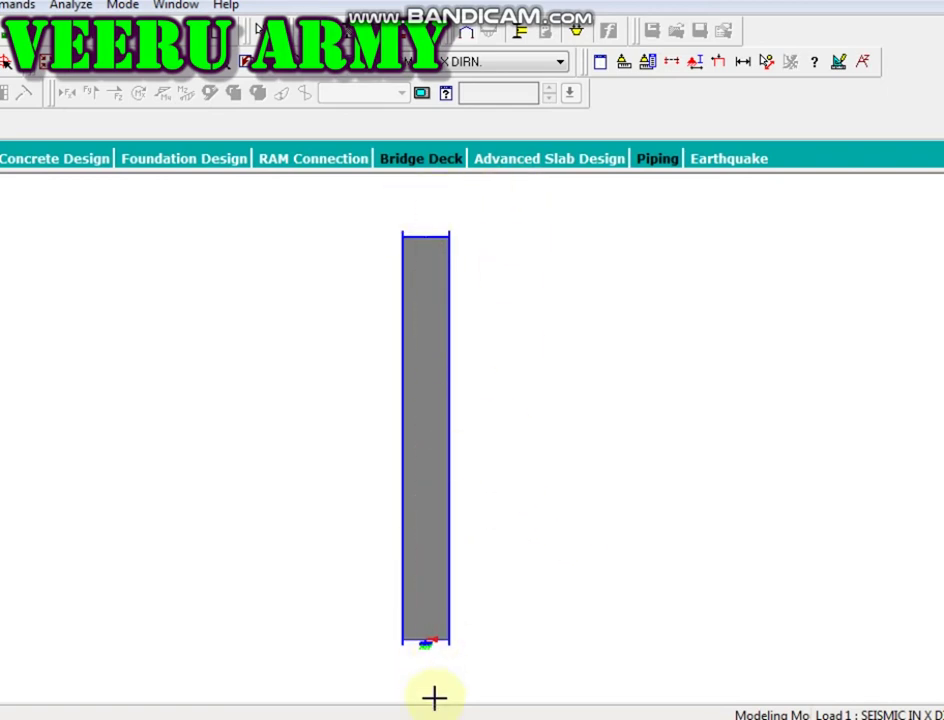
click(430, 566)
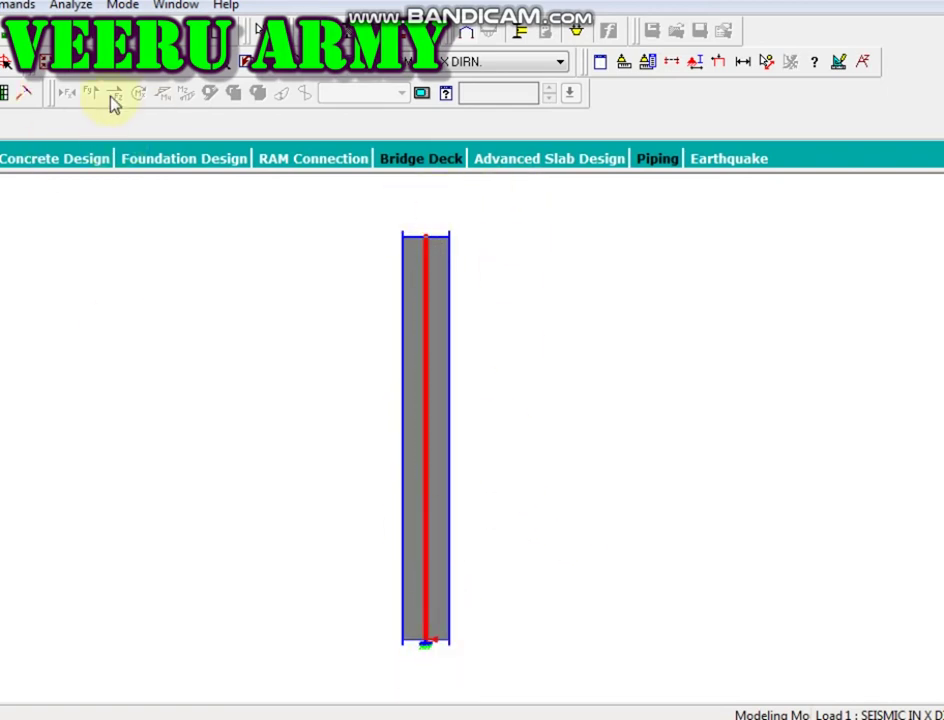
click(316, 455)
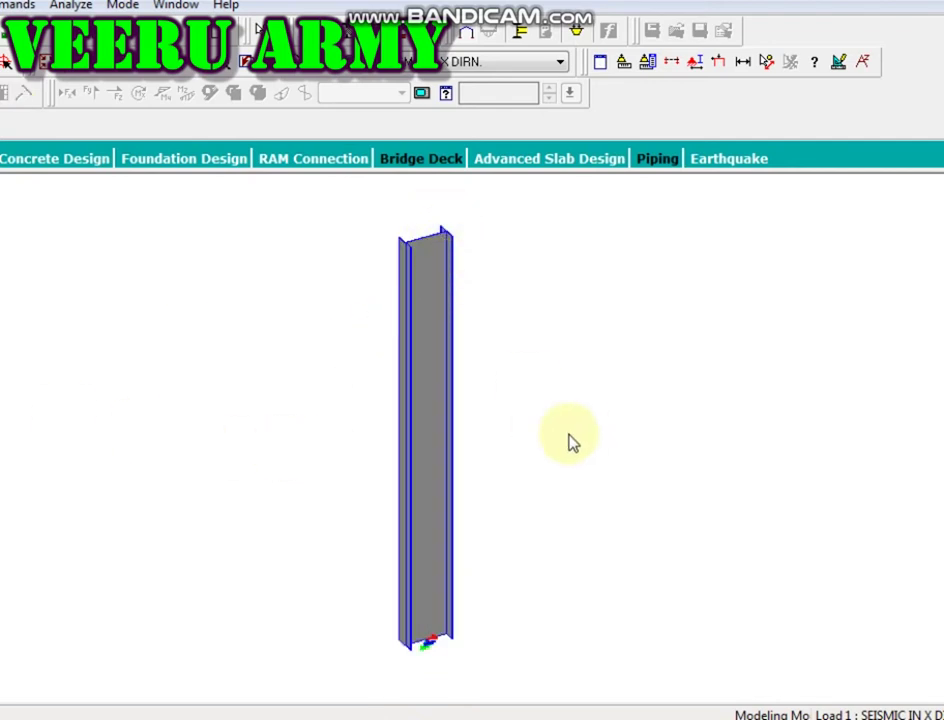
Step: Copy the column and paste the copy with a move of X 0, Y 0 and Z -6 m
scroll(358, 478, down, 2)
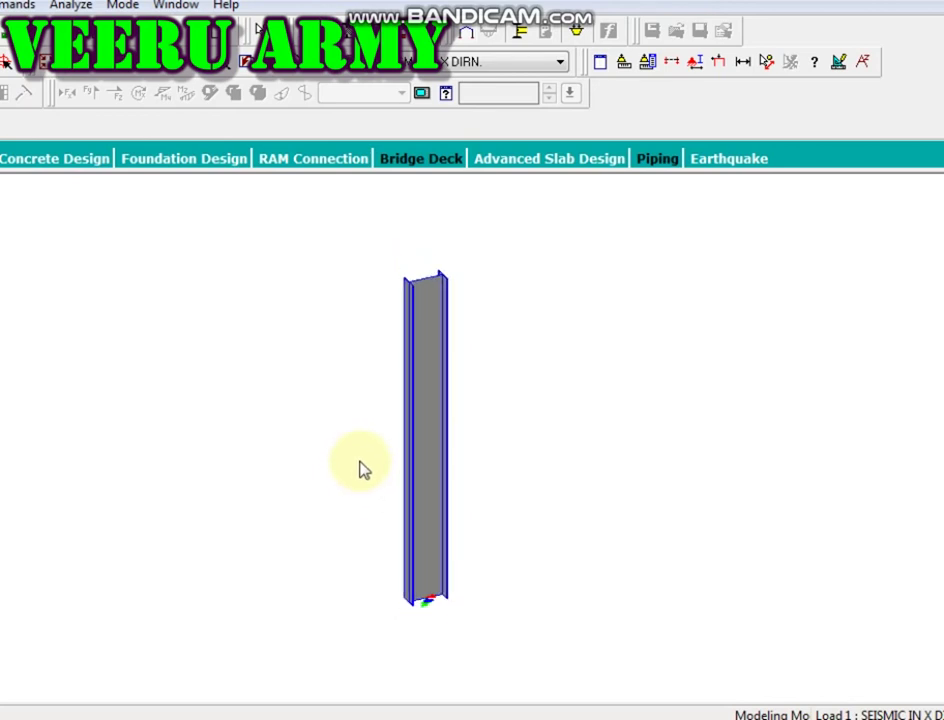
drag(137, 419, 379, 428)
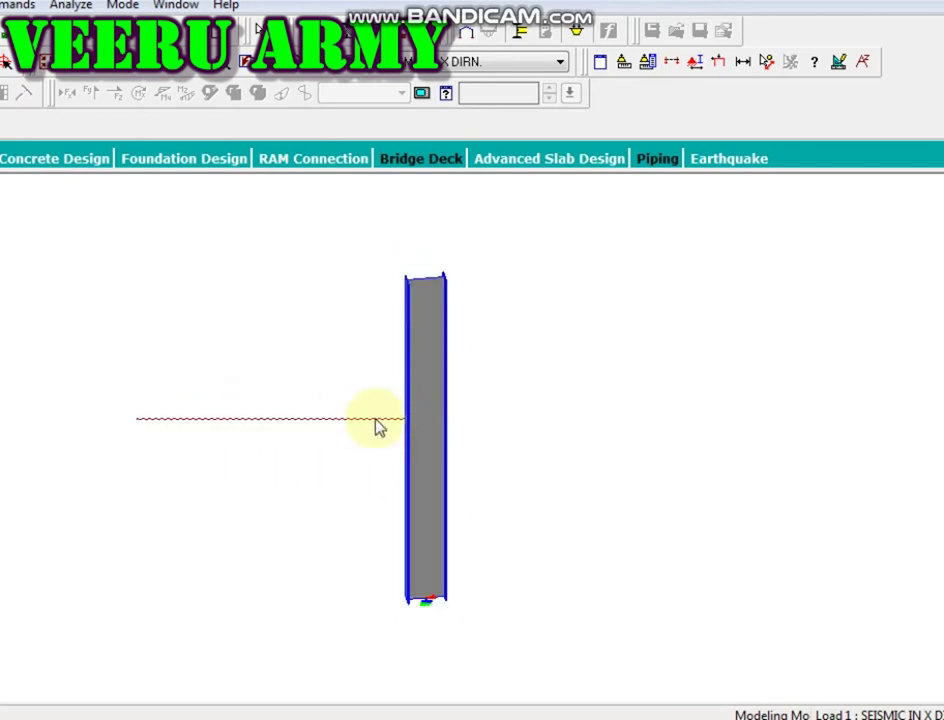
drag(198, 407, 378, 394)
scroll(330, 400, down, 1)
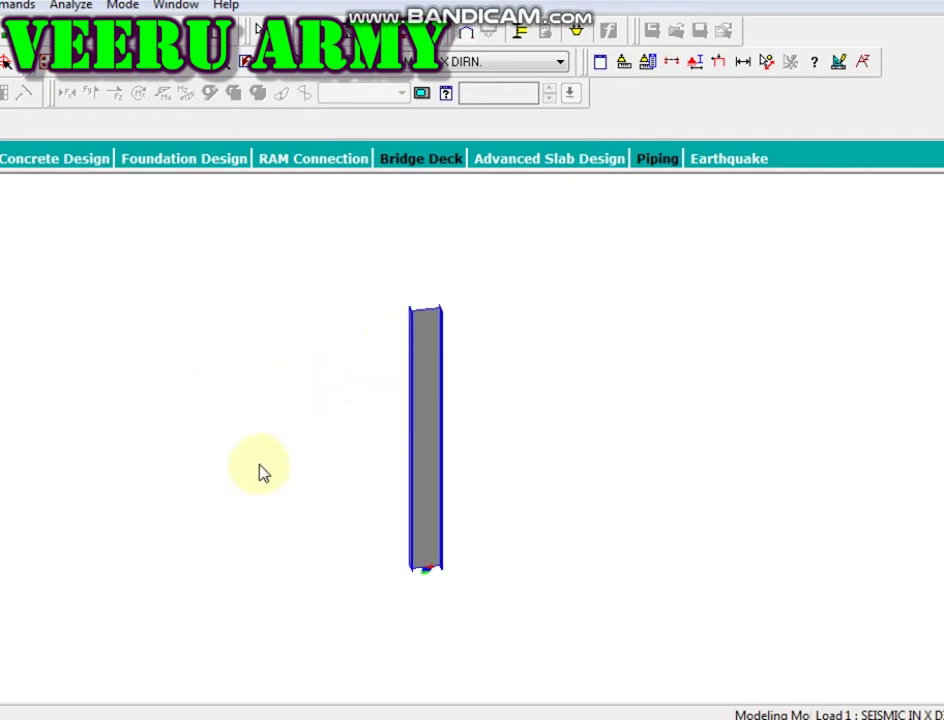
click(428, 492)
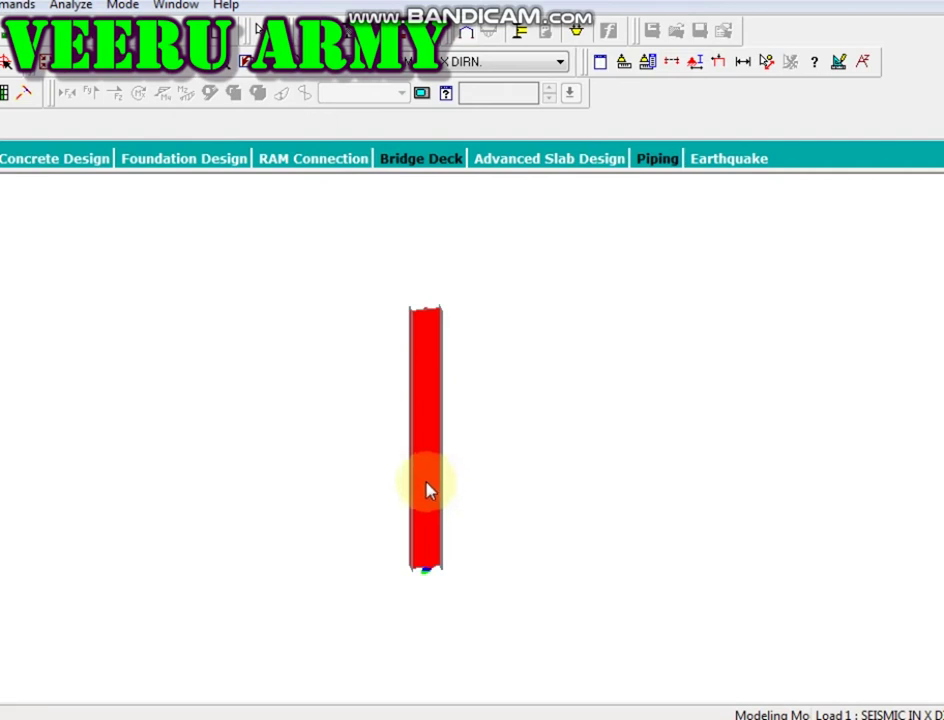
key(ctrl+v)
double_click(290, 426)
text(-6)
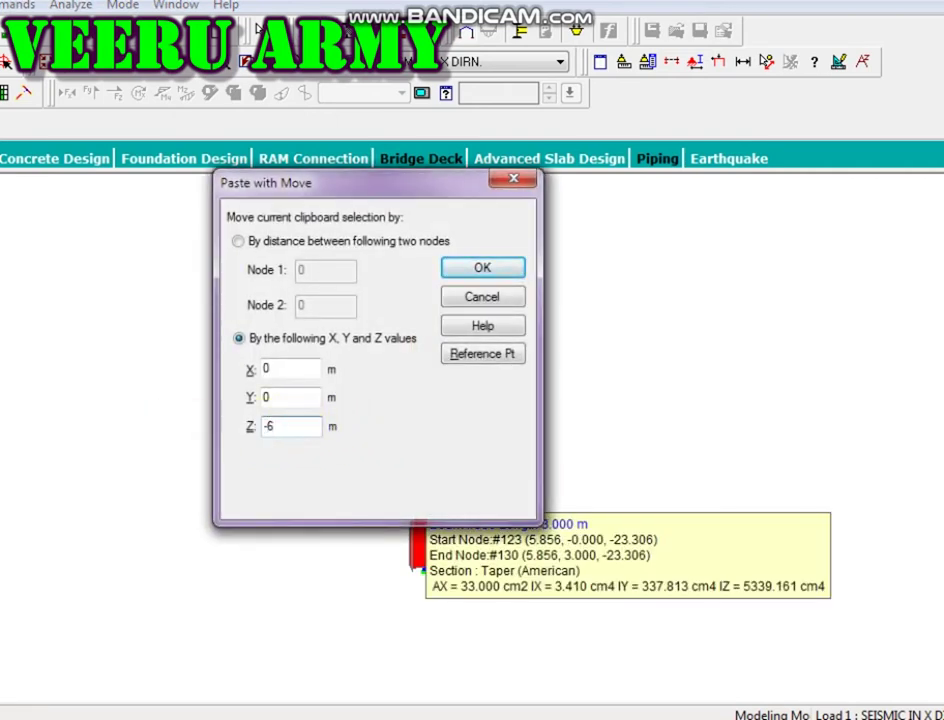
key(Return)
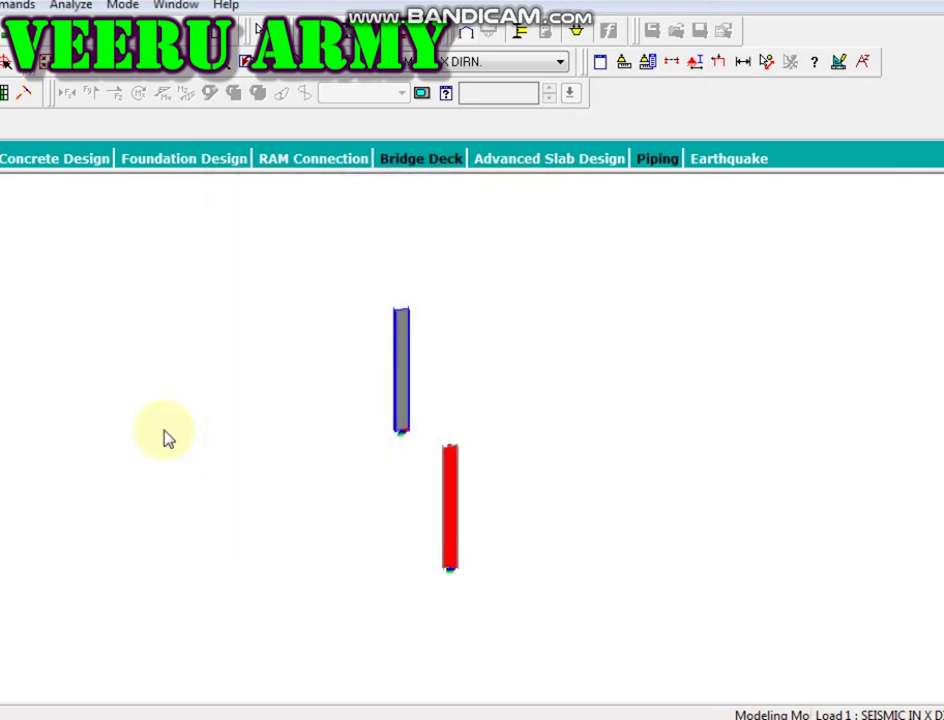
Step: Add a beam connecting the top nodes of the two columns
click(262, 518)
scroll(419, 400, up, 2)
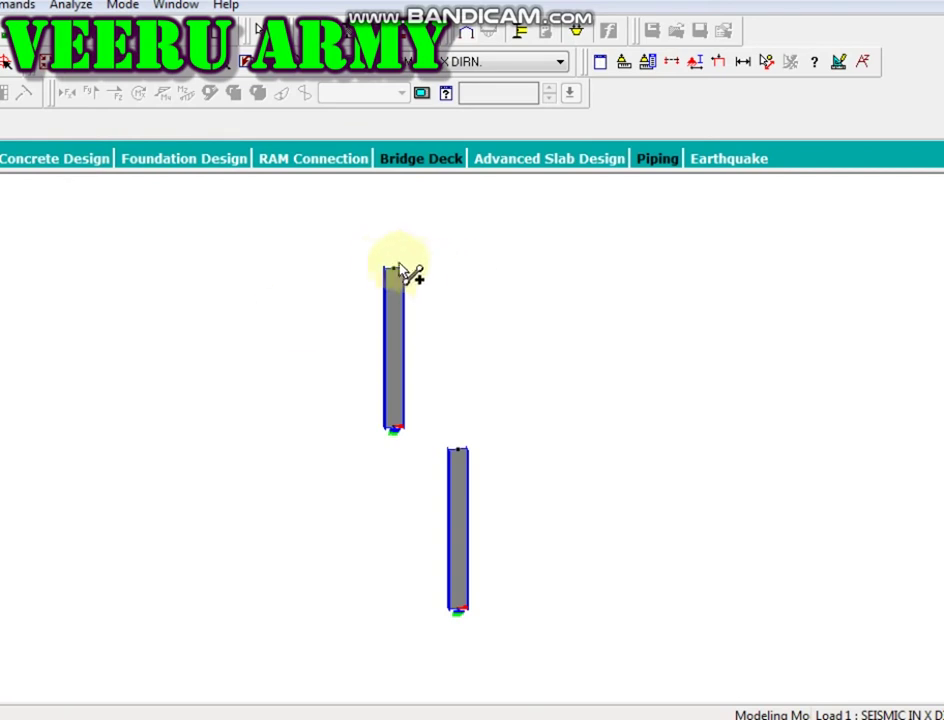
click(458, 449)
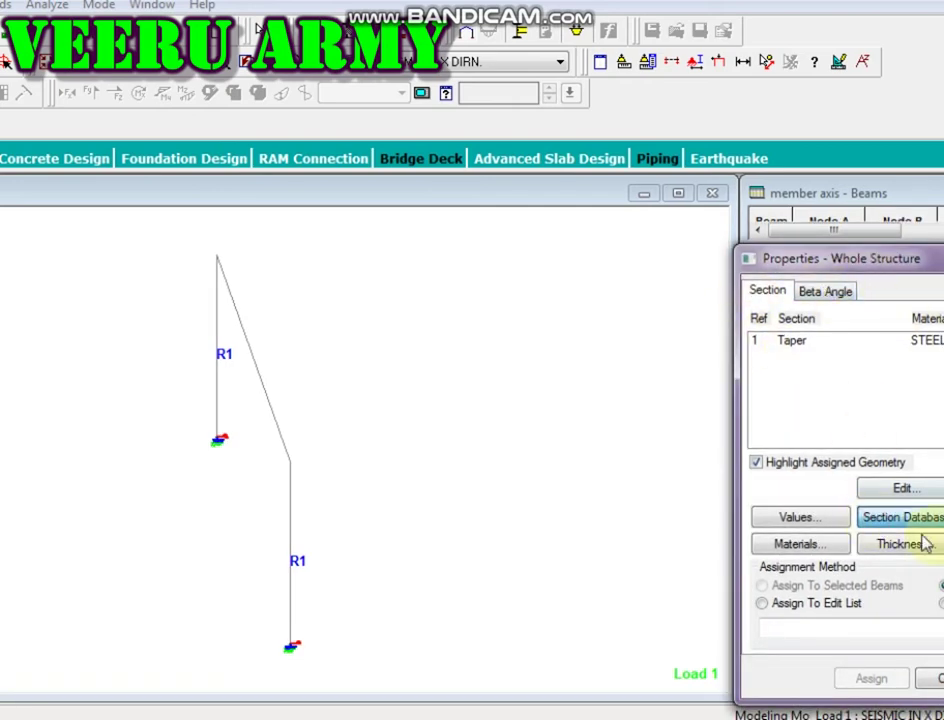
Step: Open the section database and bring up the Indian Cold Formed Zee with Lips sections
click(878, 521)
click(146, 86)
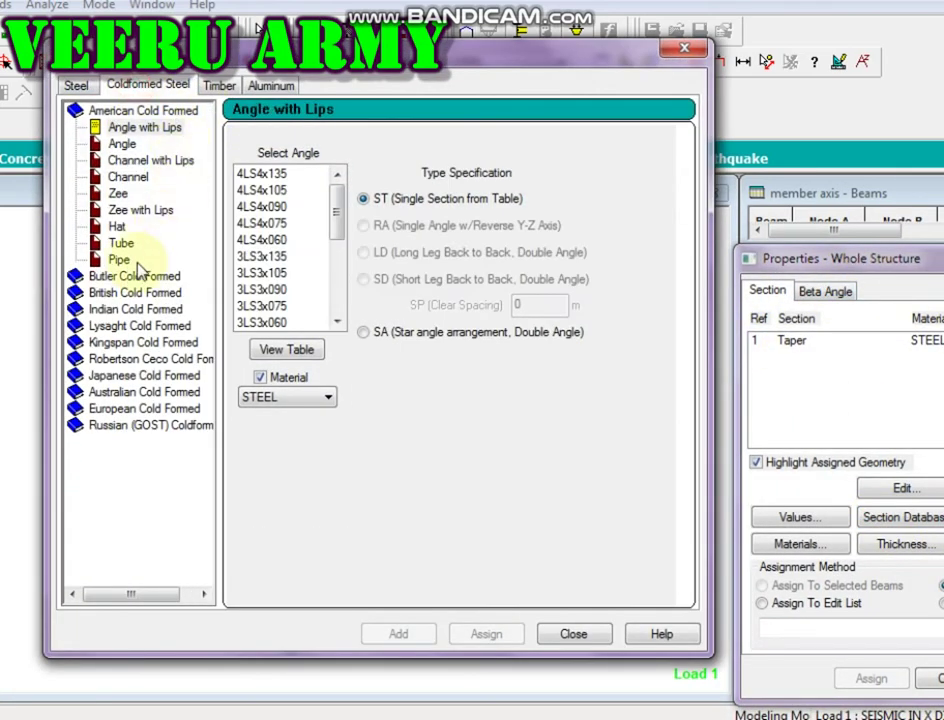
click(140, 210)
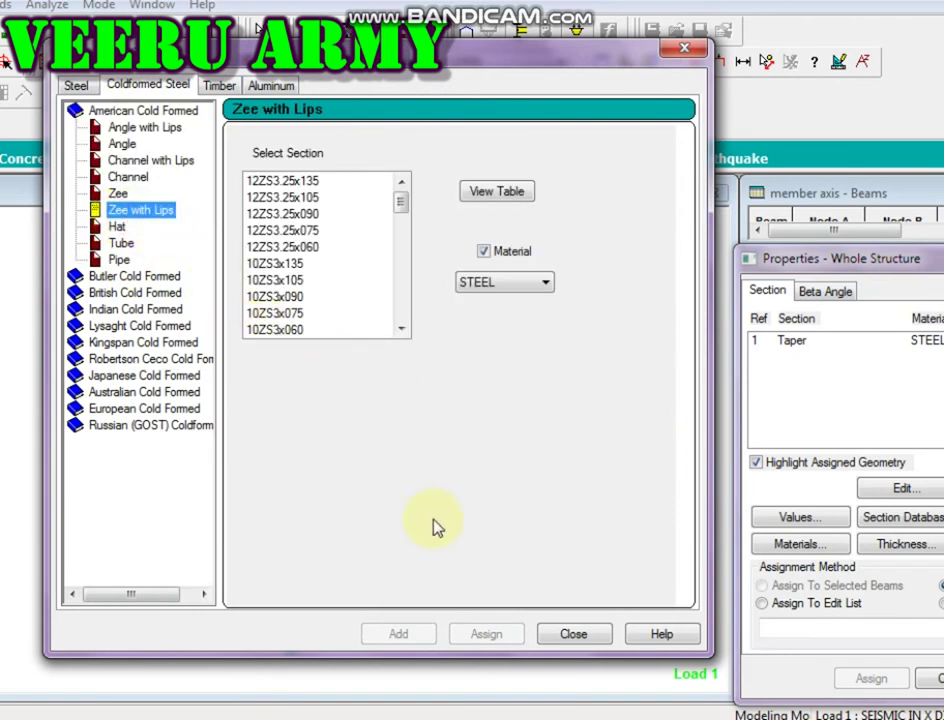
click(290, 297)
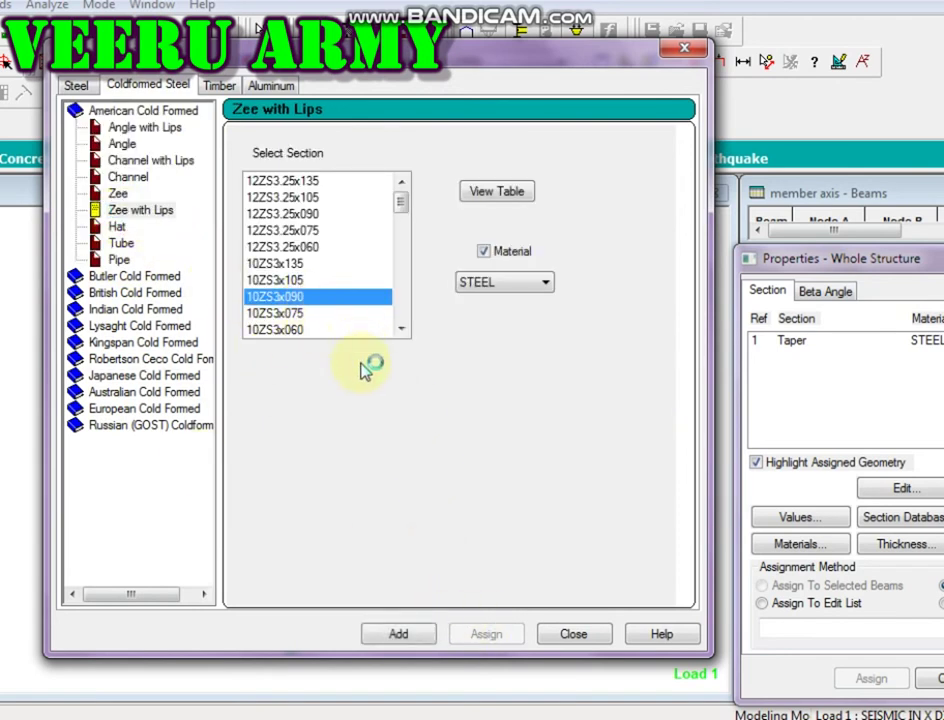
click(130, 310)
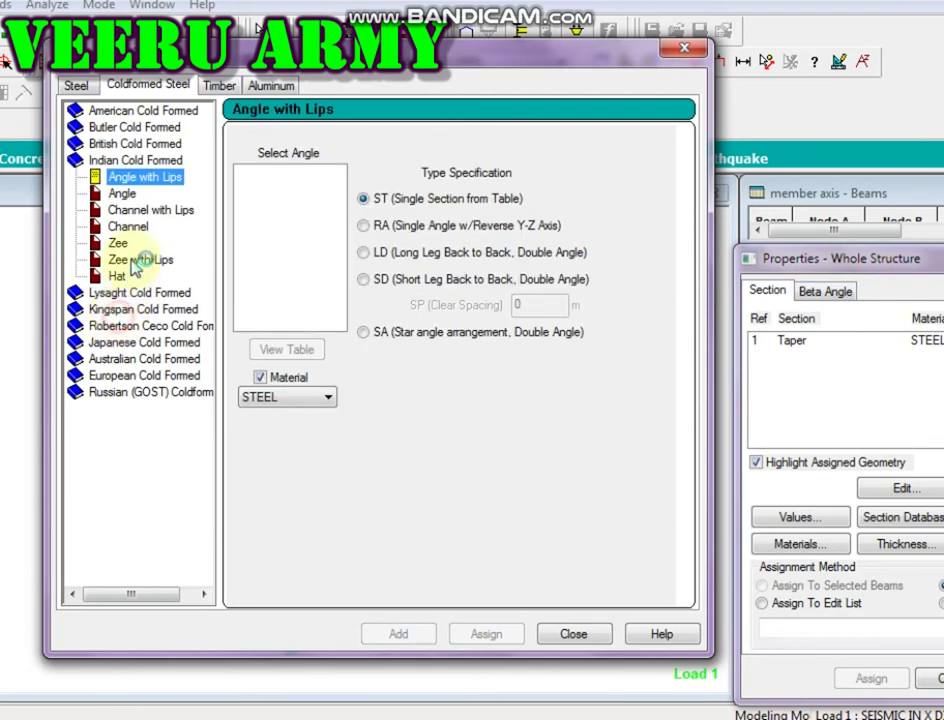
click(141, 259)
Step: Add the Indian Zee with Lips section 200ZS60X1.6 in STEEL to the properties and close the section database
scroll(300, 280, down, 8)
click(343, 313)
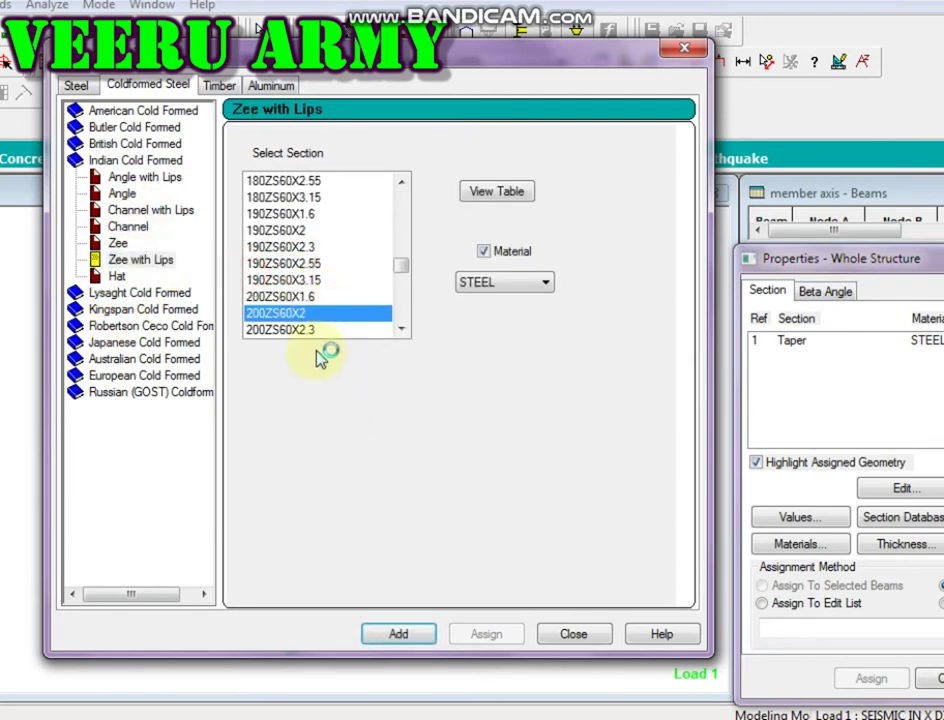
scroll(327, 330, down, 1)
click(322, 314)
mouse_move(322, 309)
mouse_down()
mouse_move(331, 321)
mouse_move(317, 329)
mouse_up()
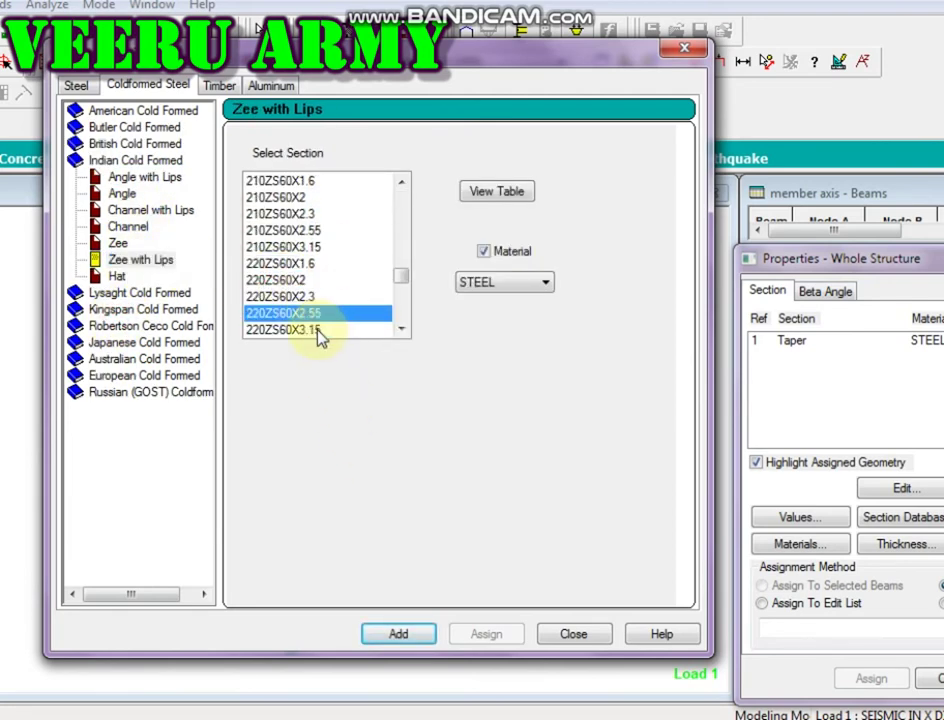
scroll(289, 250, up, 9)
click(287, 248)
key(2)
key(2)
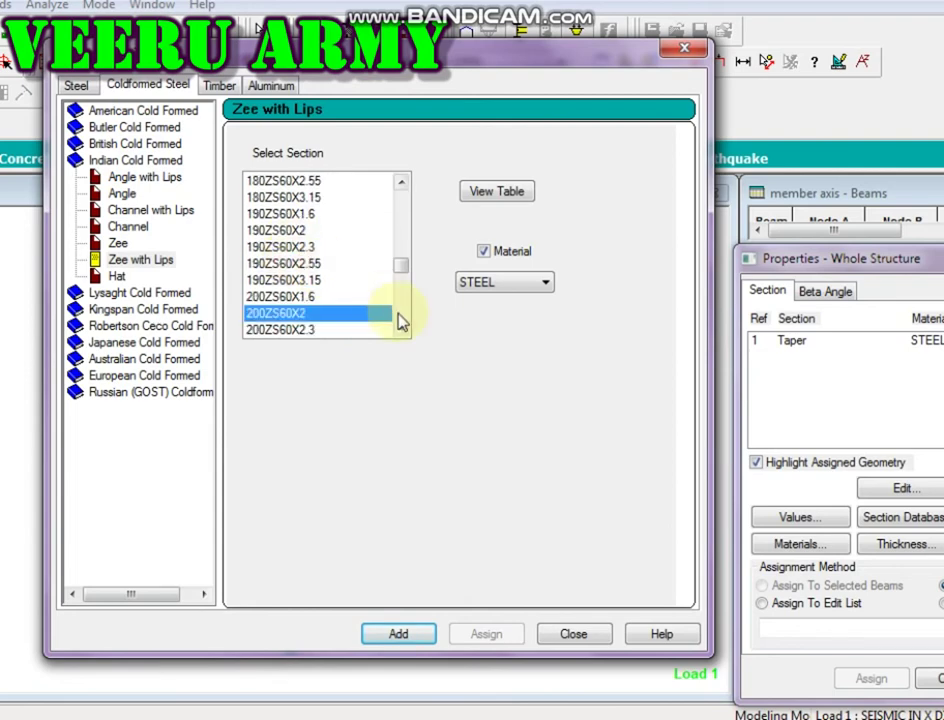
click(316, 297)
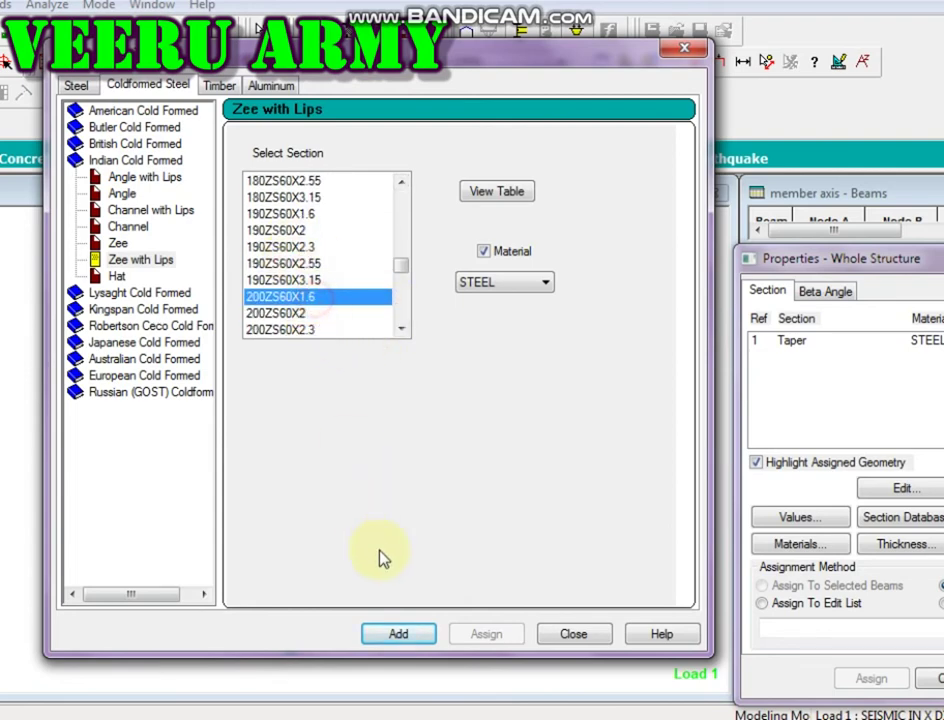
click(399, 634)
click(632, 628)
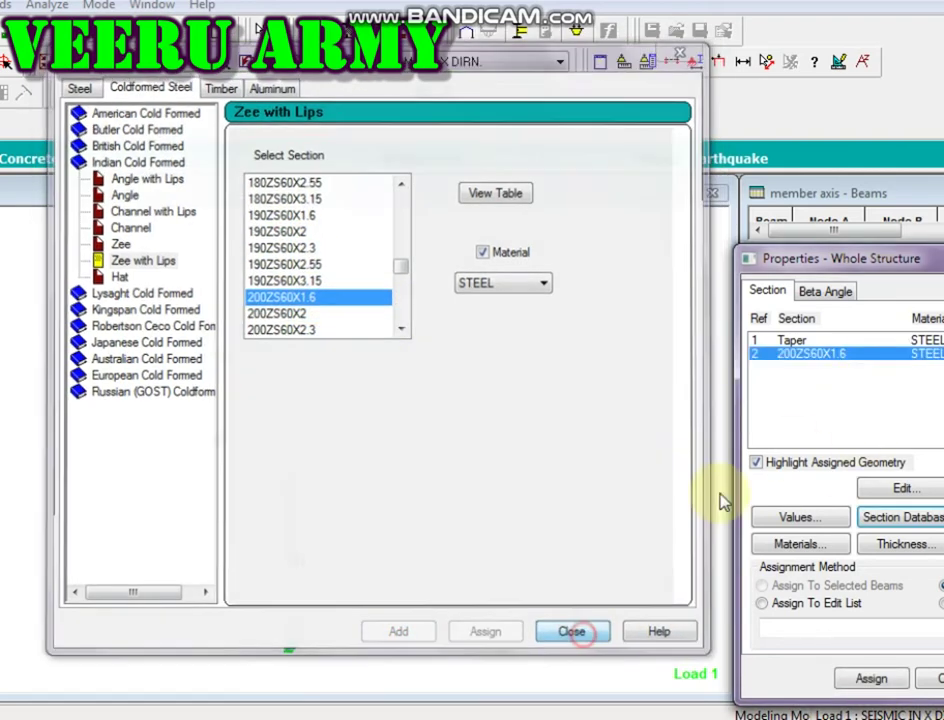
Step: Assign the 200ZS60X1.6 section to the beam connecting the column tops and clear the selection
click(786, 366)
click(276, 405)
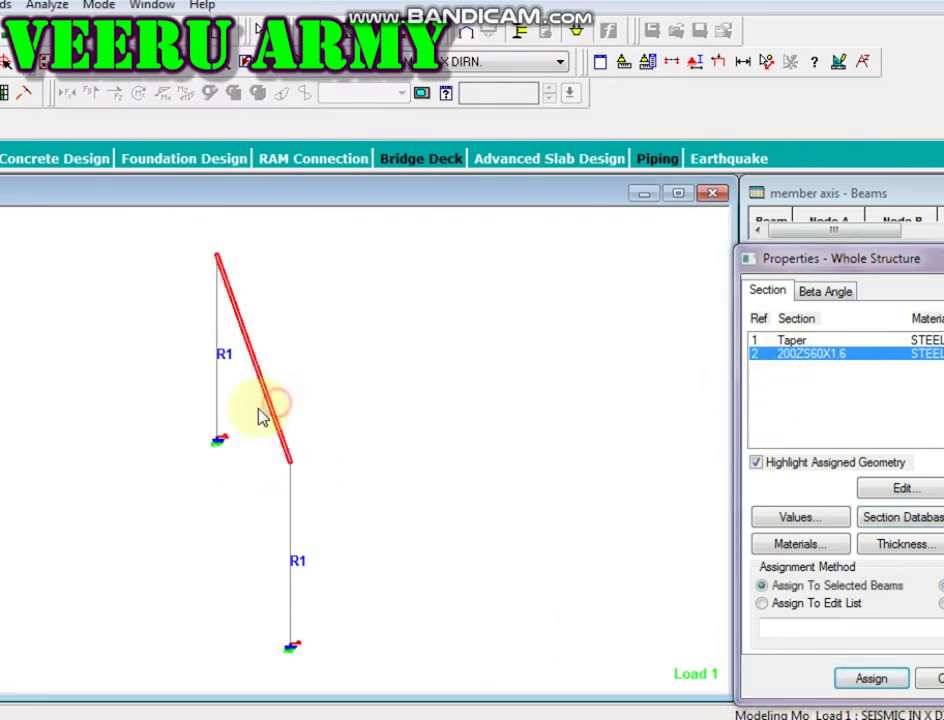
click(871, 678)
click(905, 532)
click(276, 421)
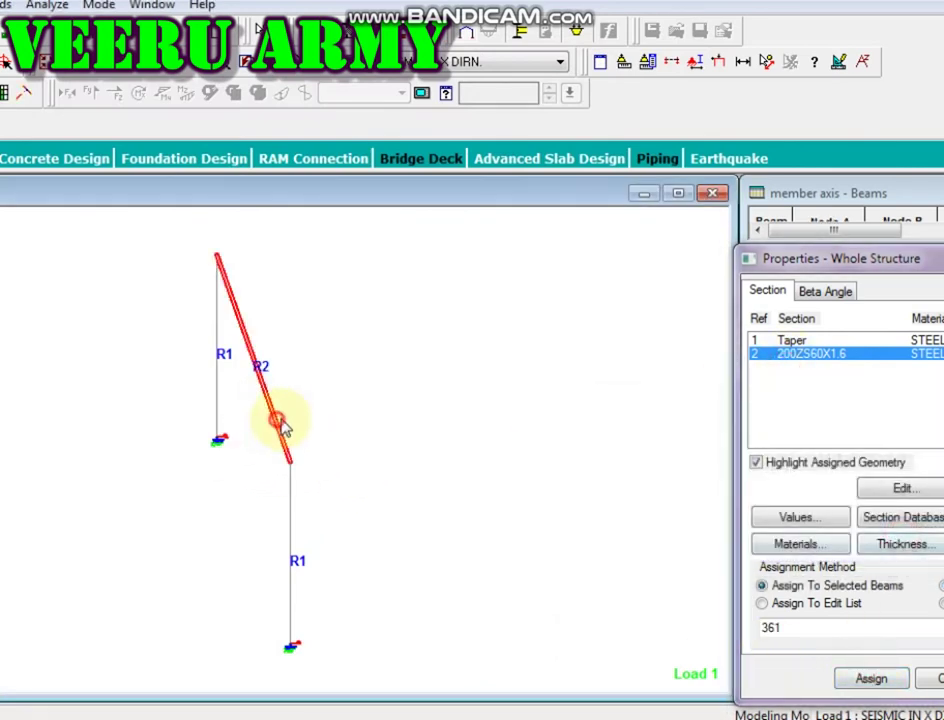
click(489, 460)
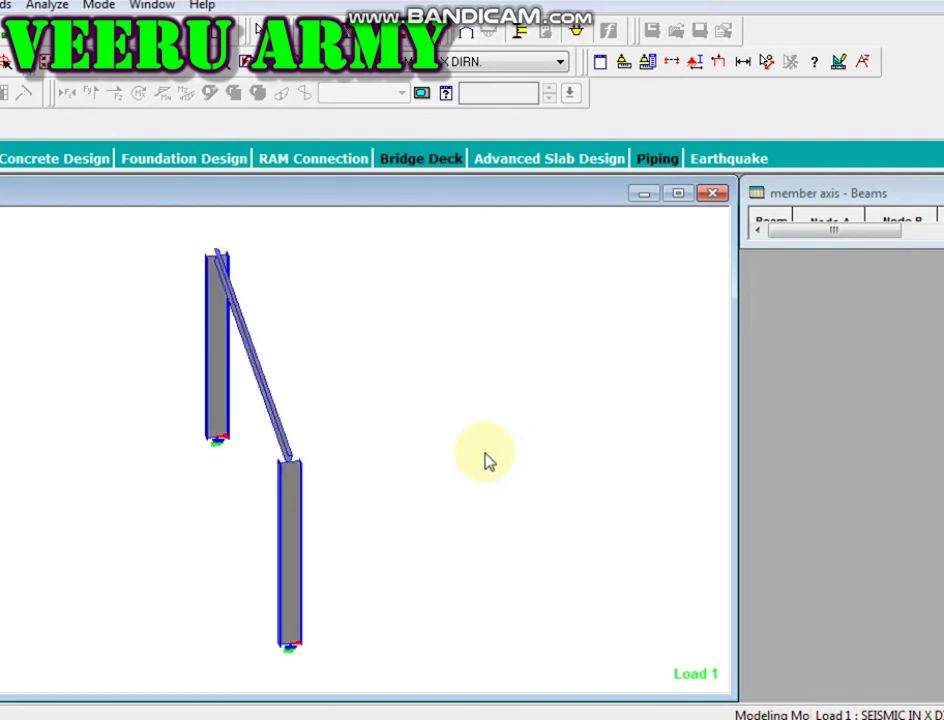
Step: Examine the rendered frame from several sides, checking how the Zee purlin sits between the columns and highlighting all members
key(ctrl+a)
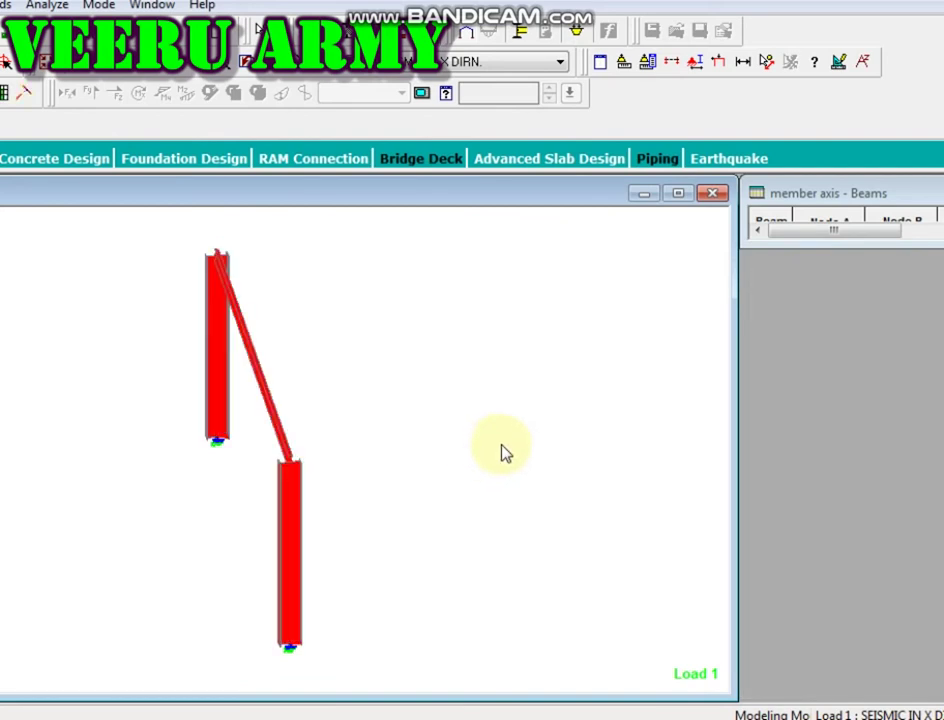
click(497, 444)
key(Left)
key(Left)
key(Left)
key(Left)
key(Left)
key(Left)
key(Right)
key(Right)
key(Right)
key(Right)
key(Right)
key(Right)
key(Right)
key(Right)
key(Right)
key(Right)
key(Right)
key(Right)
key(Right)
key(Right)
key(Right)
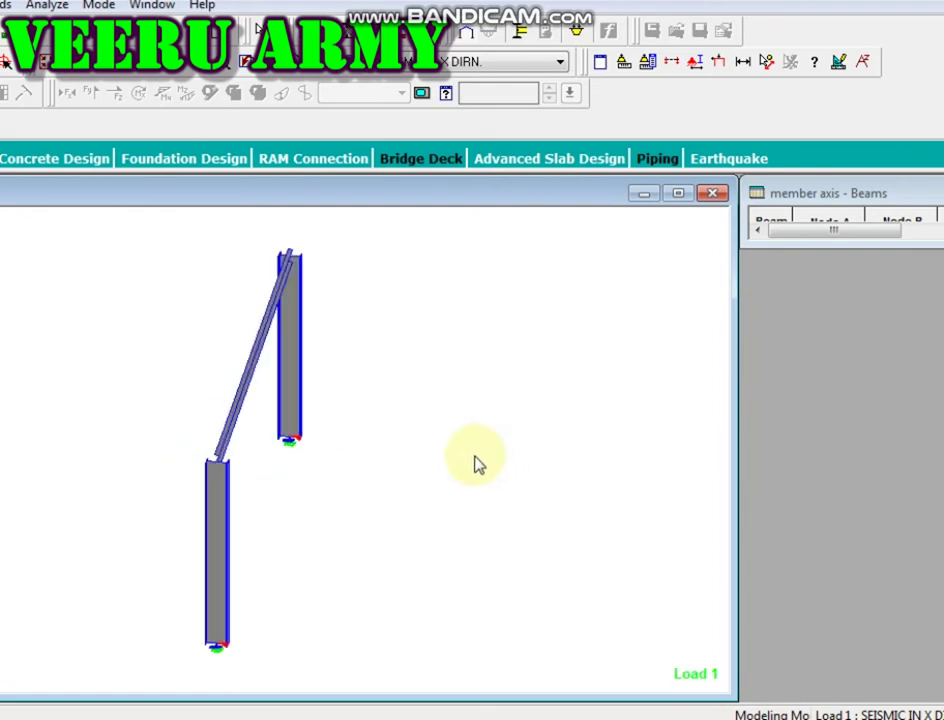
scroll(374, 500, down, 1)
middle_drag(373, 488, 355, 520)
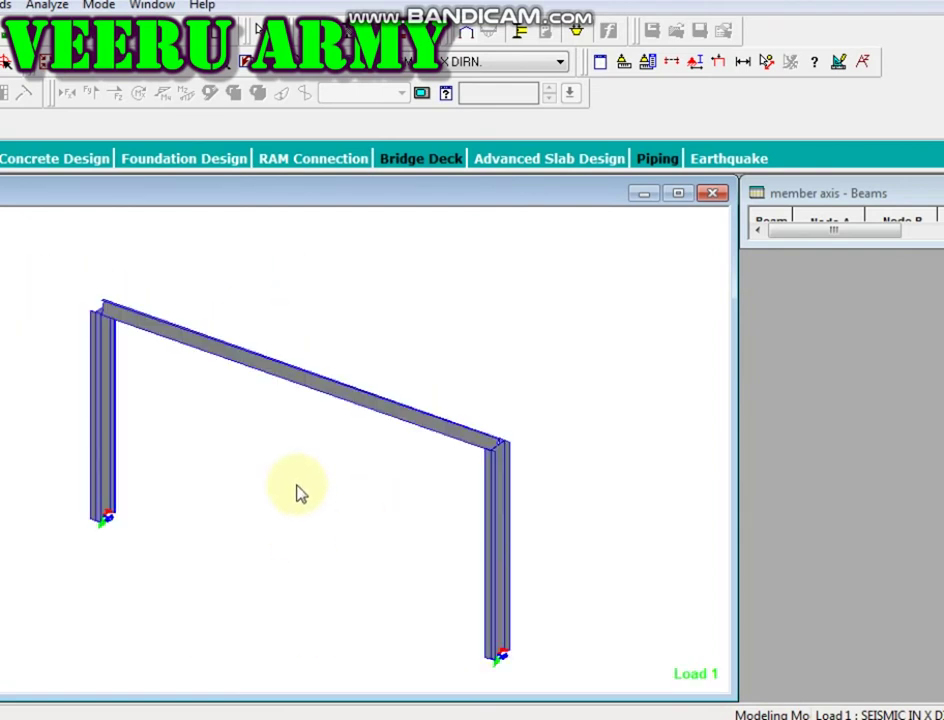
key(ctrl+a)
click(398, 495)
key(ctrl+a)
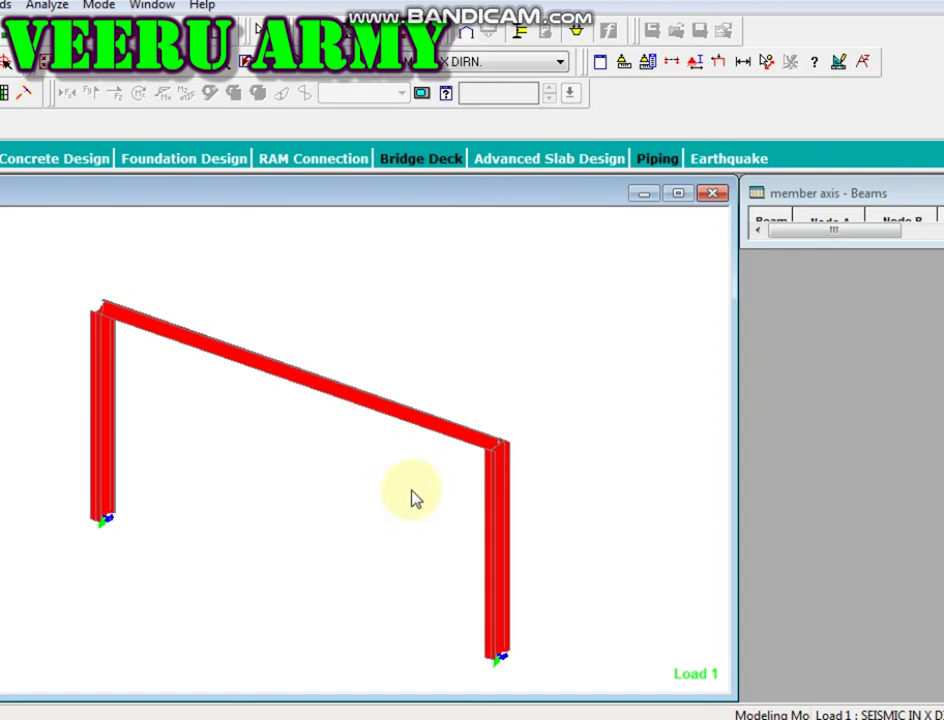
Step: Maximize the model view and pick the column at the beam's lower end on screen, followed by its top node
click(679, 196)
click(497, 520)
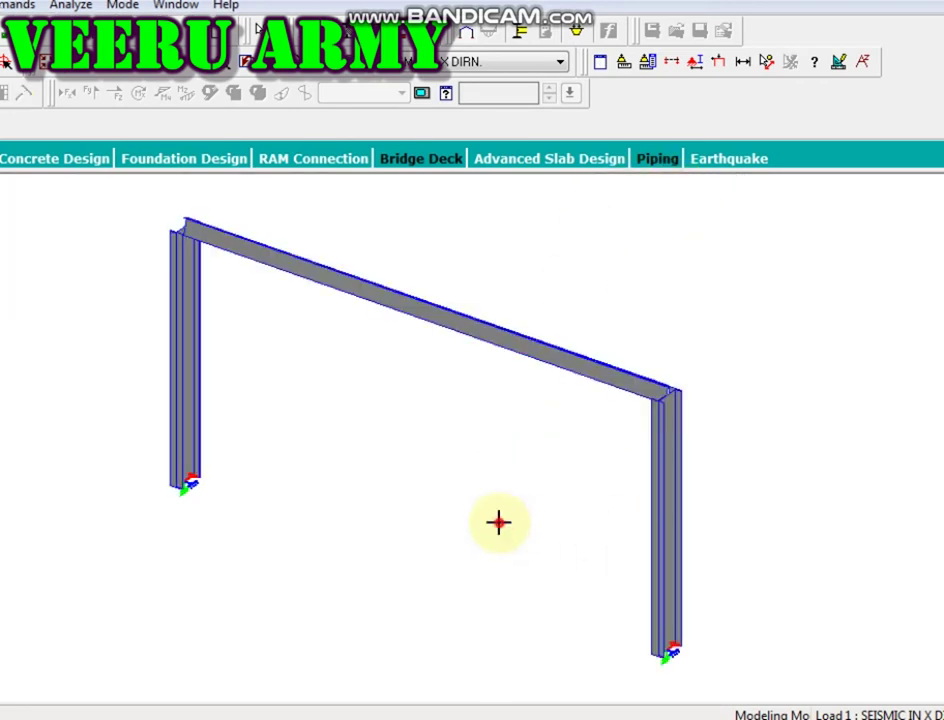
click(675, 575)
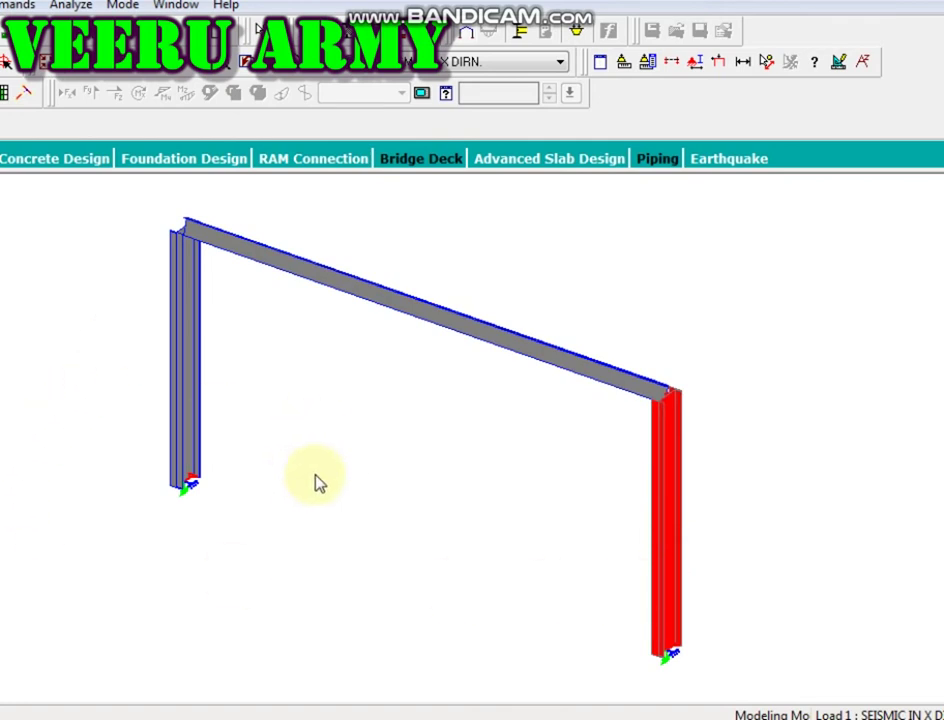
scroll(316, 482, down, 2)
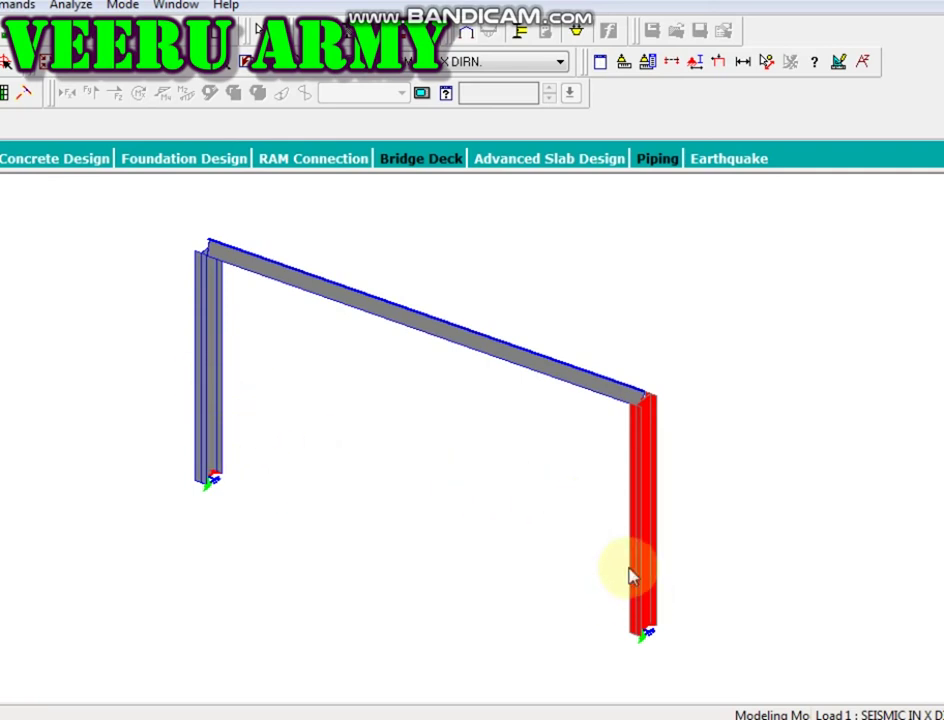
key(Right)
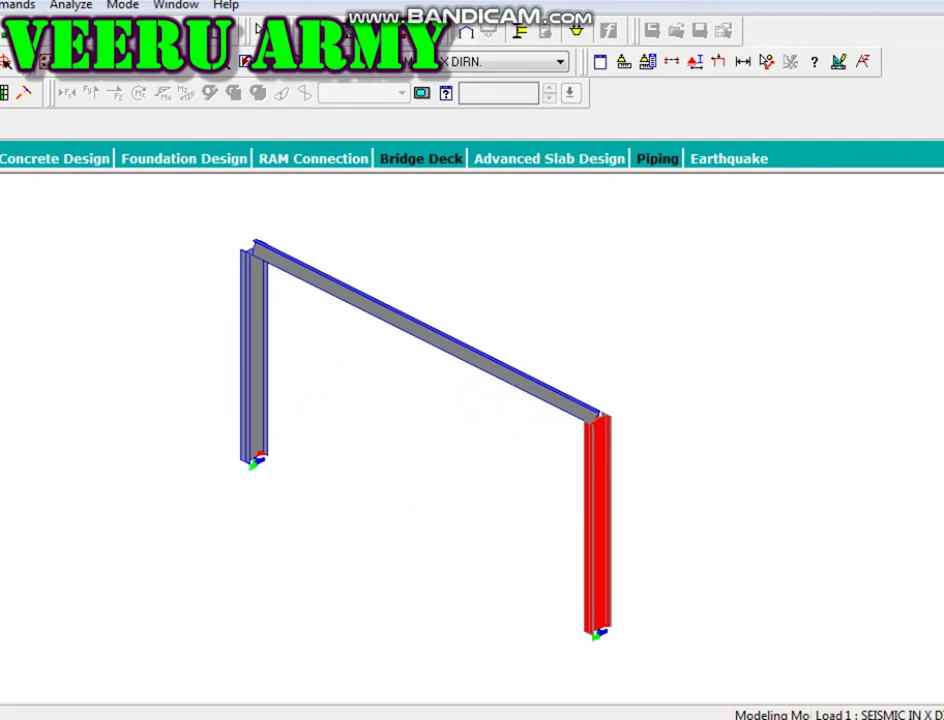
click(606, 414)
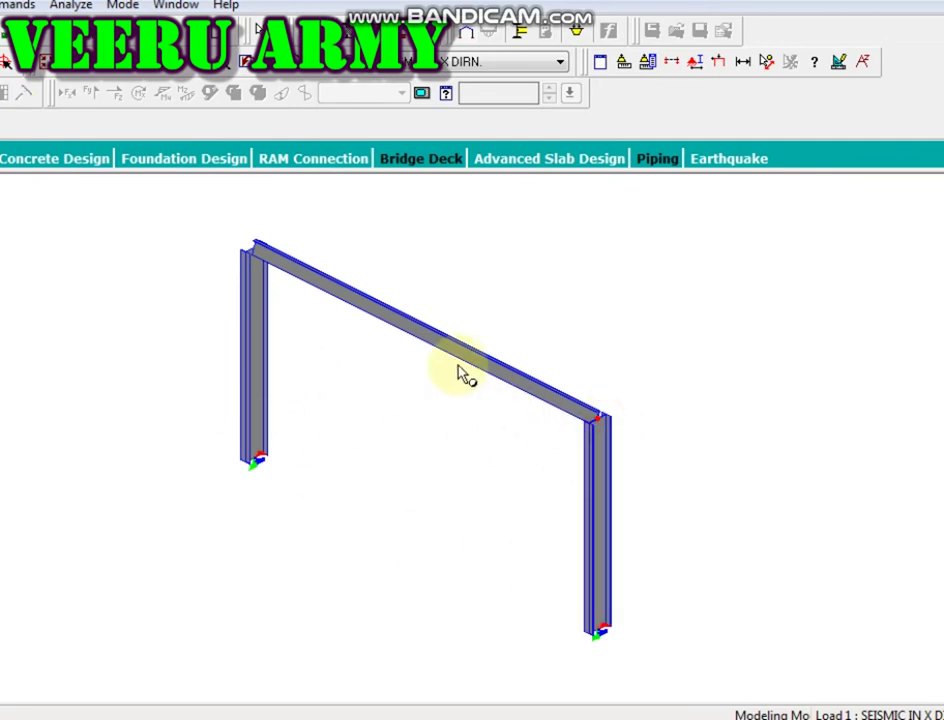
key(Left)
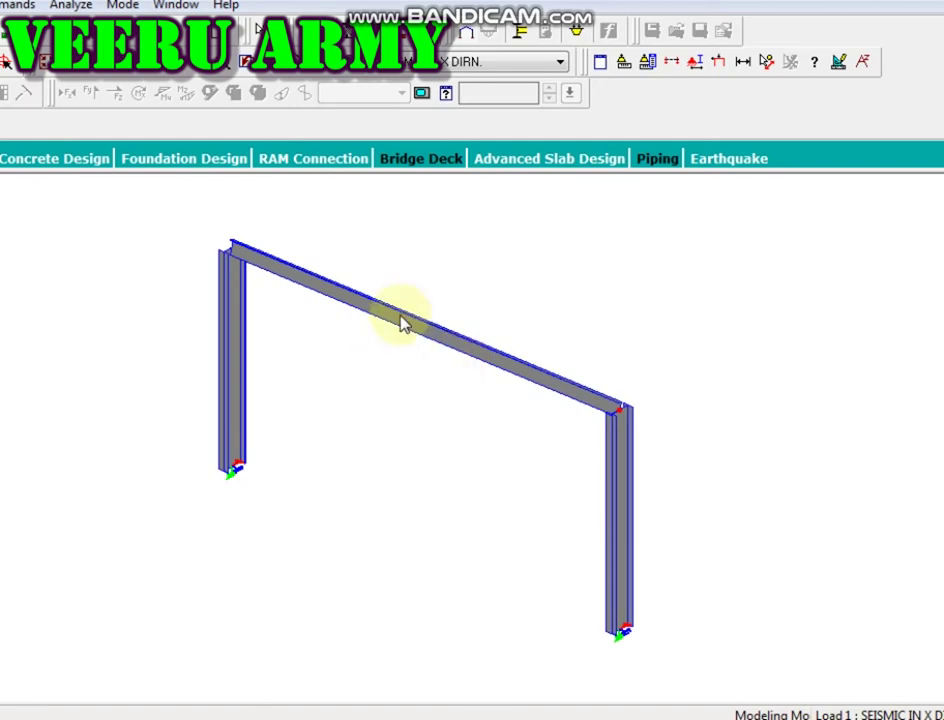
Step: Delete the Zee beam together with the far column, leaving a single column
click(400, 320)
ctrl+click(230, 392)
key(Delete)
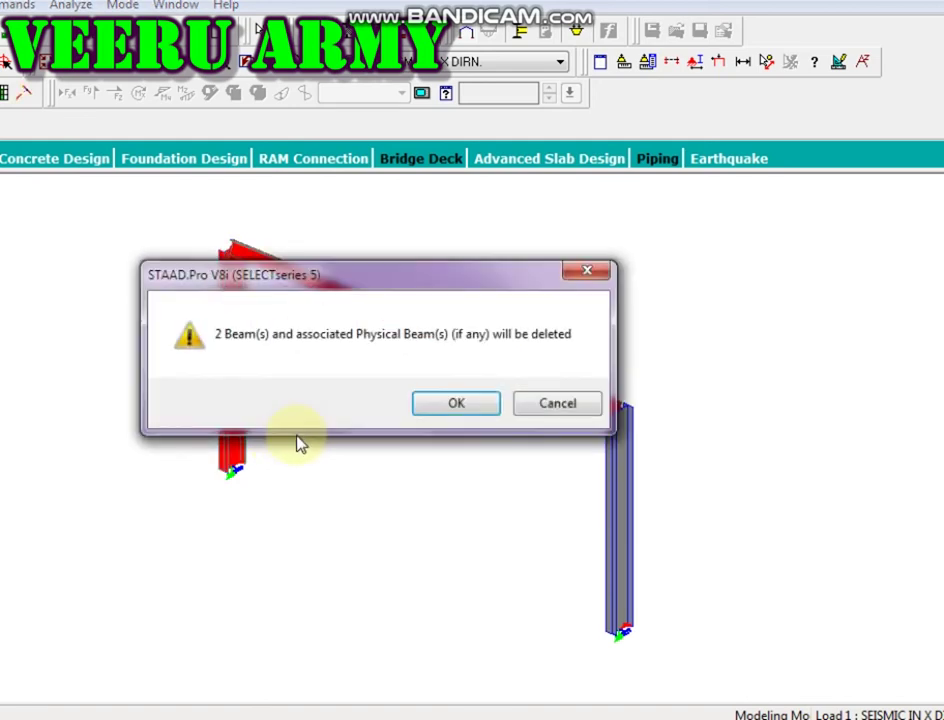
key(Return)
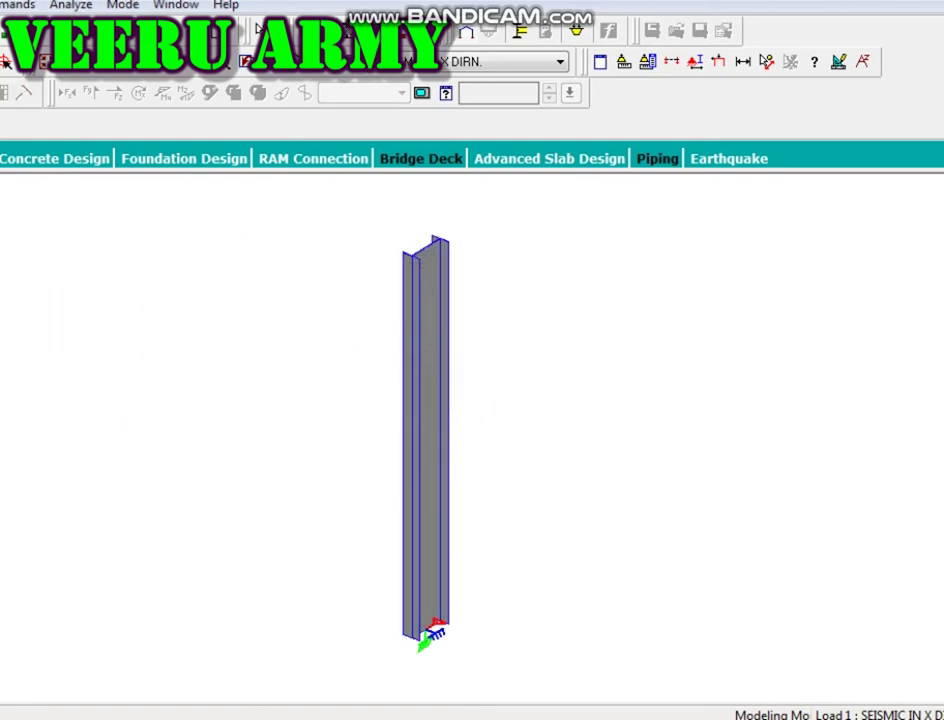
Step: Select the remaining column, inspect it in tilted and upright views, and clear the selection
drag(80, 263, 470, 660)
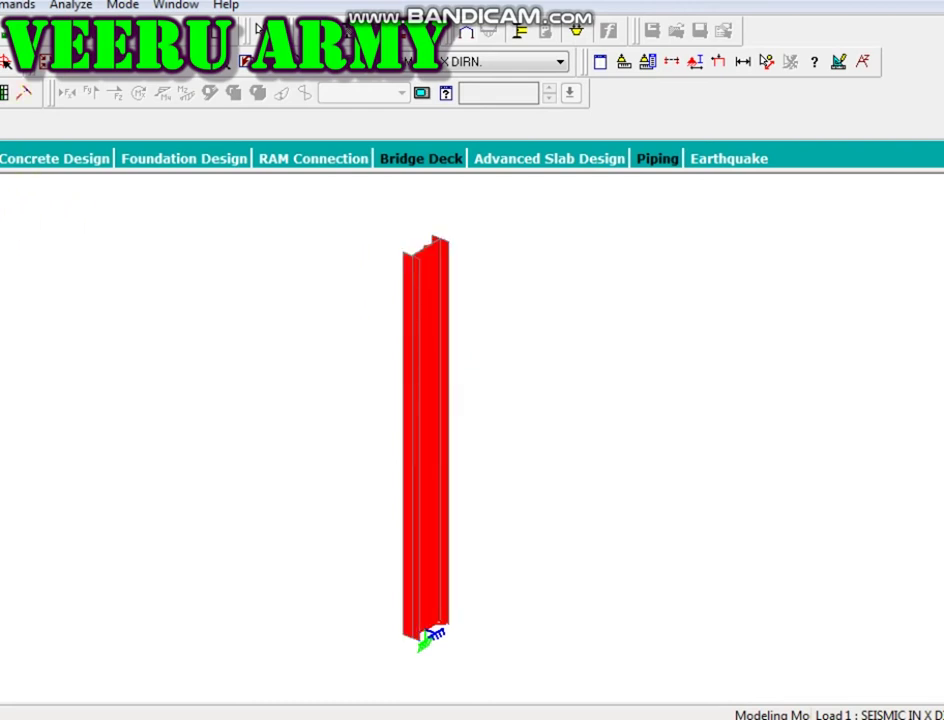
key(ctrl+Left)
key(ctrl+Left)
key(ctrl+Left)
key(ctrl+Right)
key(ctrl+Right)
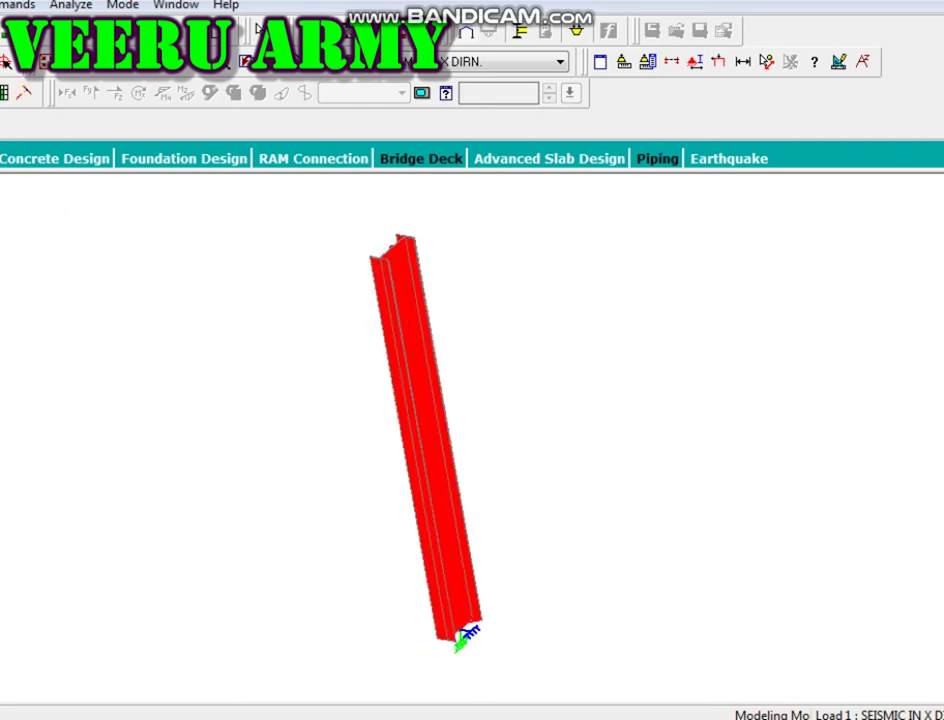
key(ctrl+Right)
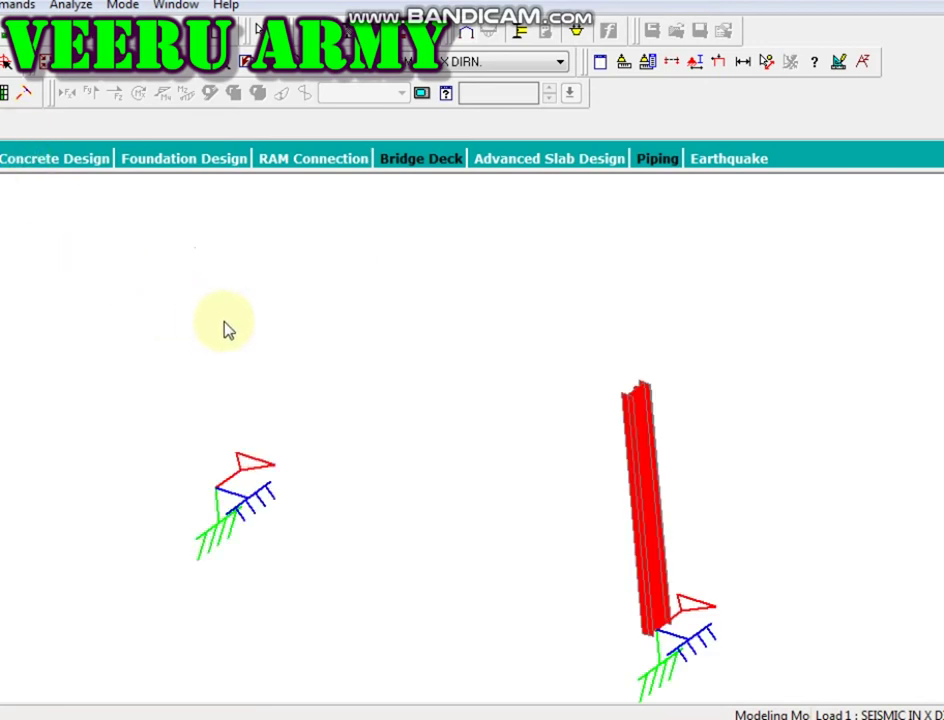
key(ctrl+z)
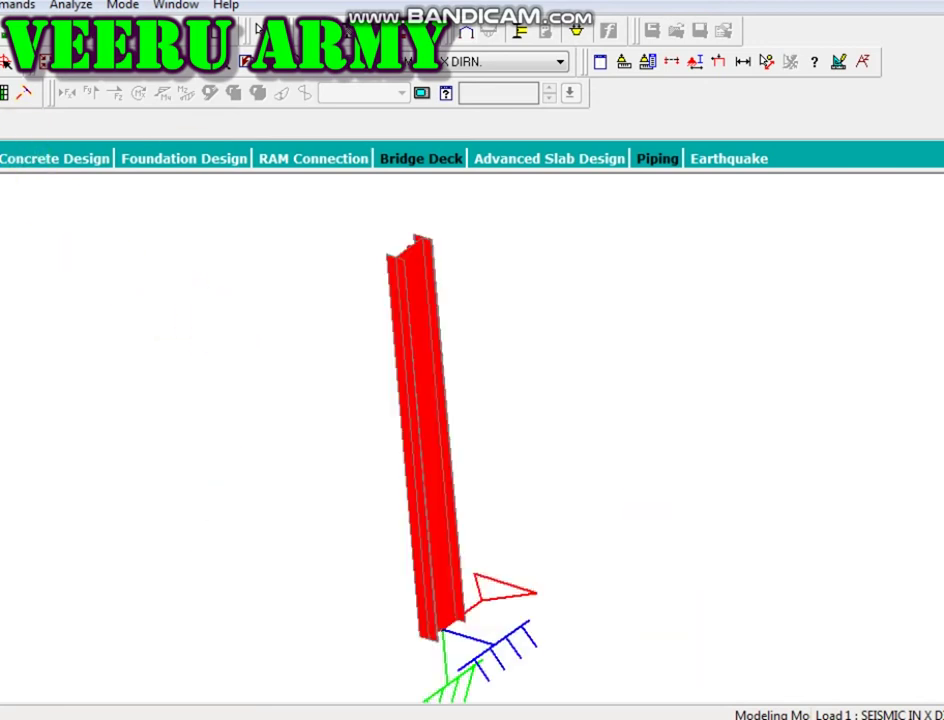
key(ctrl+Right)
click(211, 383)
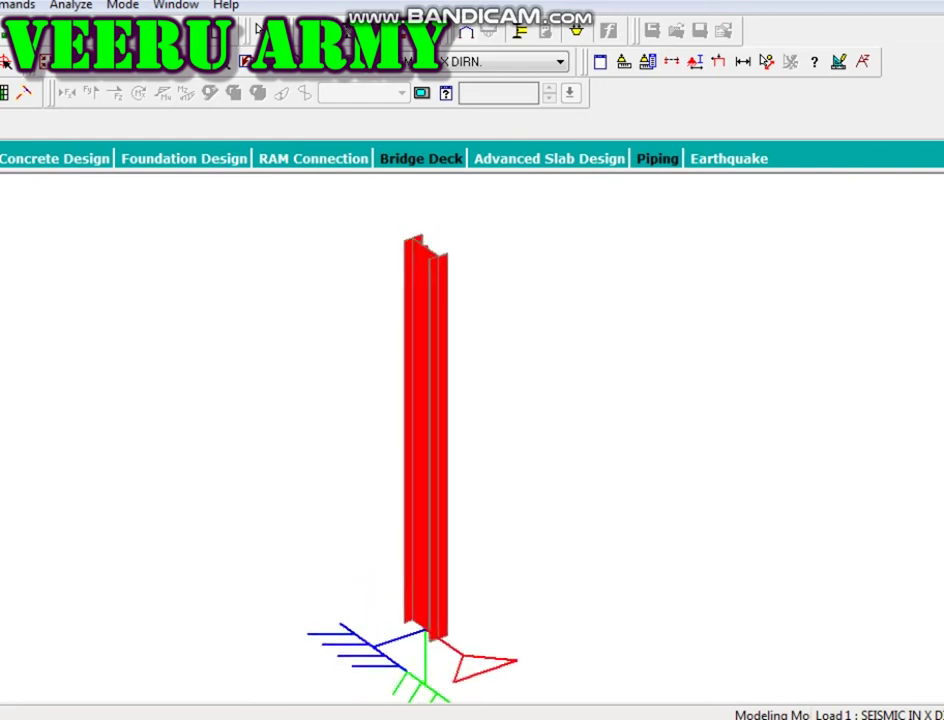
click(118, 330)
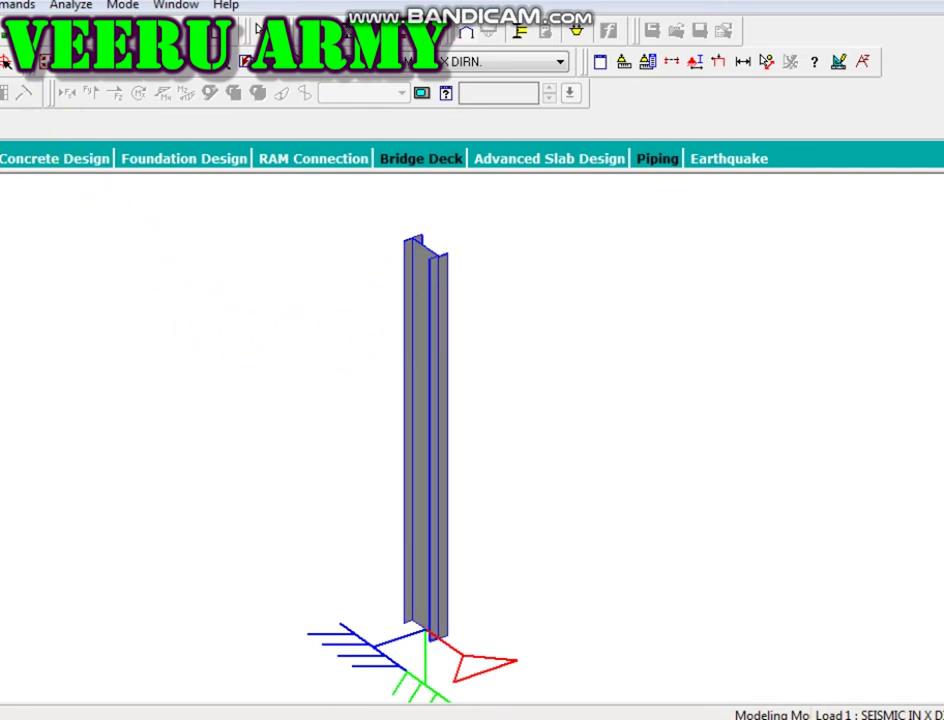
Step: Examine the single column's web, flanges and base support from all sides around its vertical axis
key(Right)
key(Right)
key(Right)
key(Right)
key(Right)
key(Right)
key(Right)
key(Right)
key(Right)
key(Right)
key(Right)
key(Right)
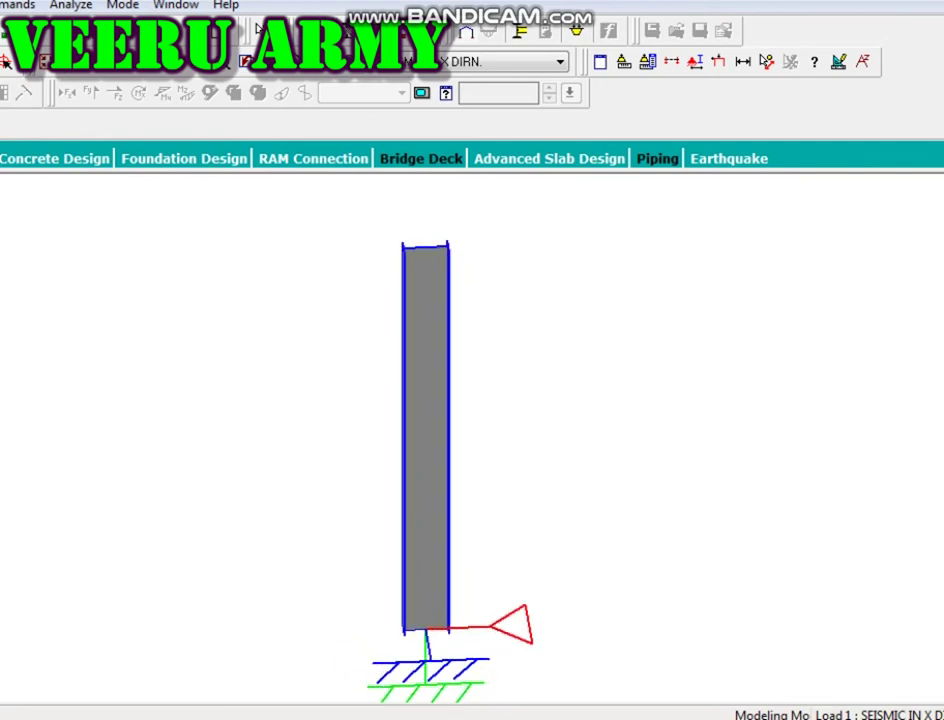
key(Right)
key(Right)
key(Right)
key(Right)
key(Right)
key(Right)
key(Right)
key(Right)
key(Right)
key(Right)
key(Right)
key(Right)
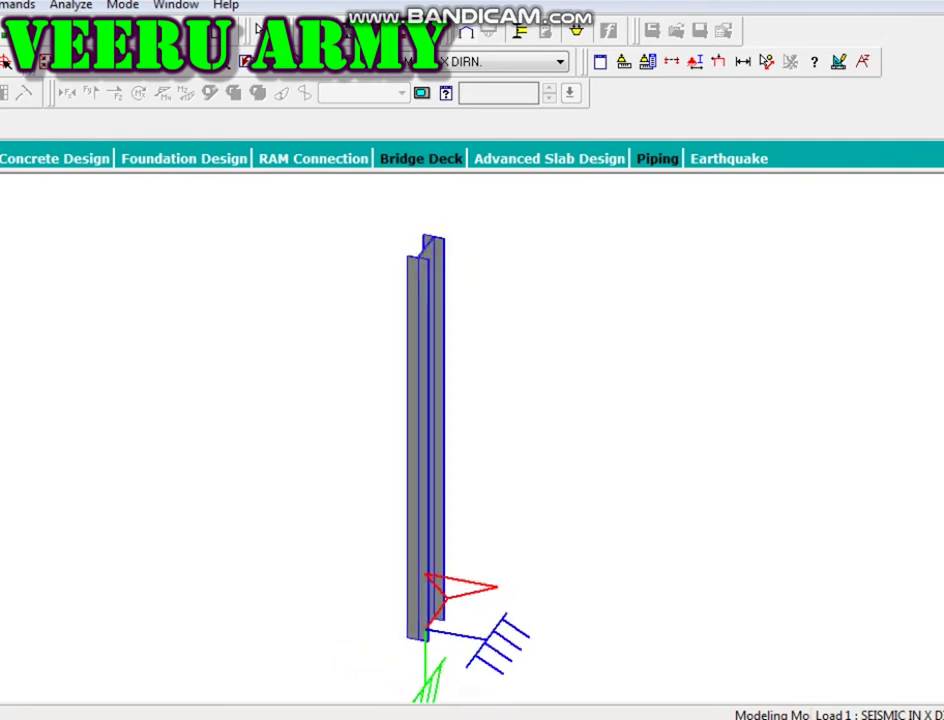
key(Right)
key(Right)
key(Right)
key(Right)
key(Right)
key(Right)
key(Right)
key(Right)
key(Right)
key(Right)
key(Right)
key(Right)
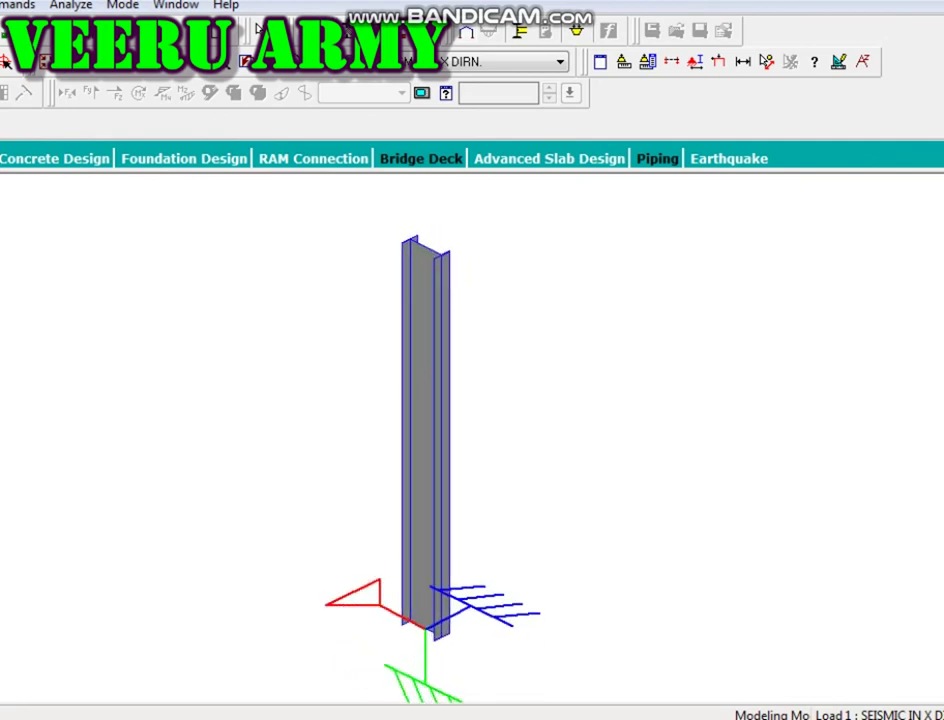
key(Right)
key(Right)
key(Right)
key(Right)
key(Right)
key(Right)
key(Right)
key(Right)
key(Right)
key(Right)
key(Right)
key(Right)
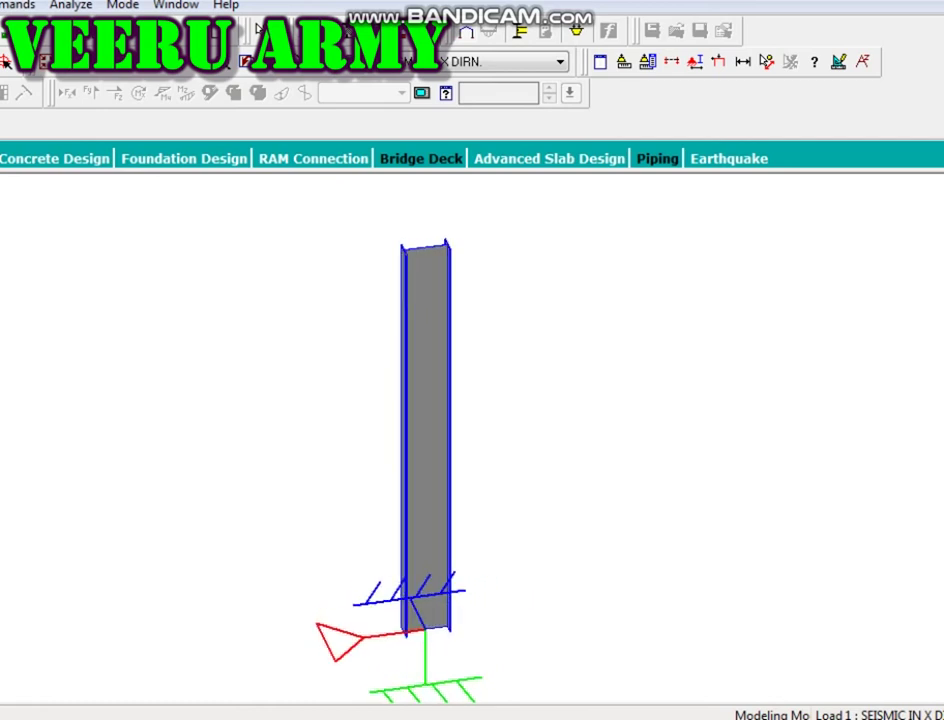
key(Right)
key(Right)
key(Right)
key(Right)
key(Right)
key(Right)
key(Right)
key(Right)
key(Right)
key(Right)
key(Right)
key(Right)
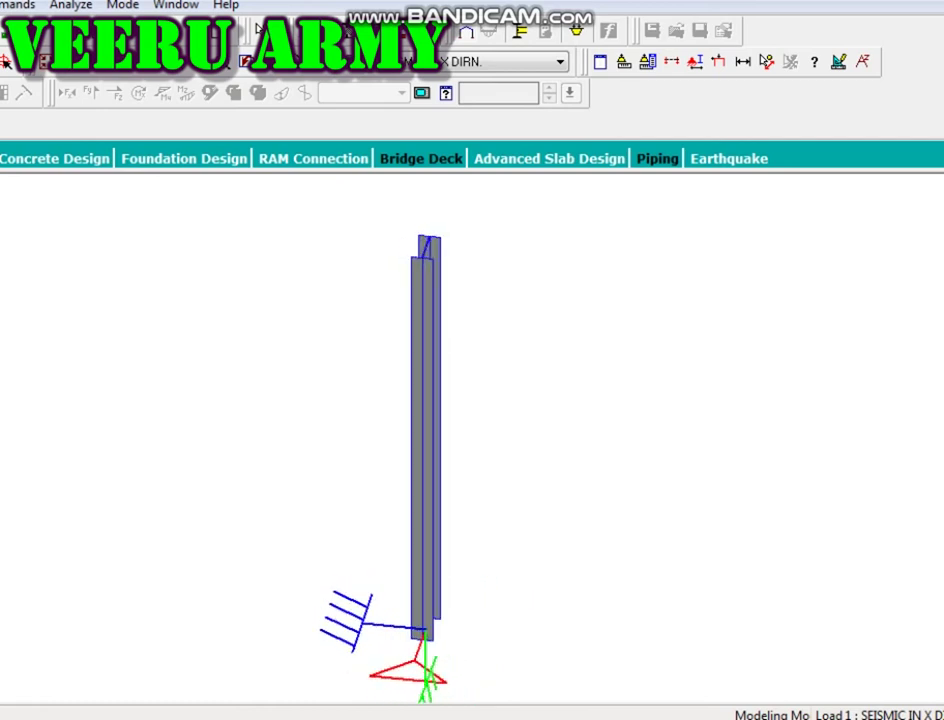
key(Right)
key(Right)
key(Right)
key(Right)
key(Right)
key(Right)
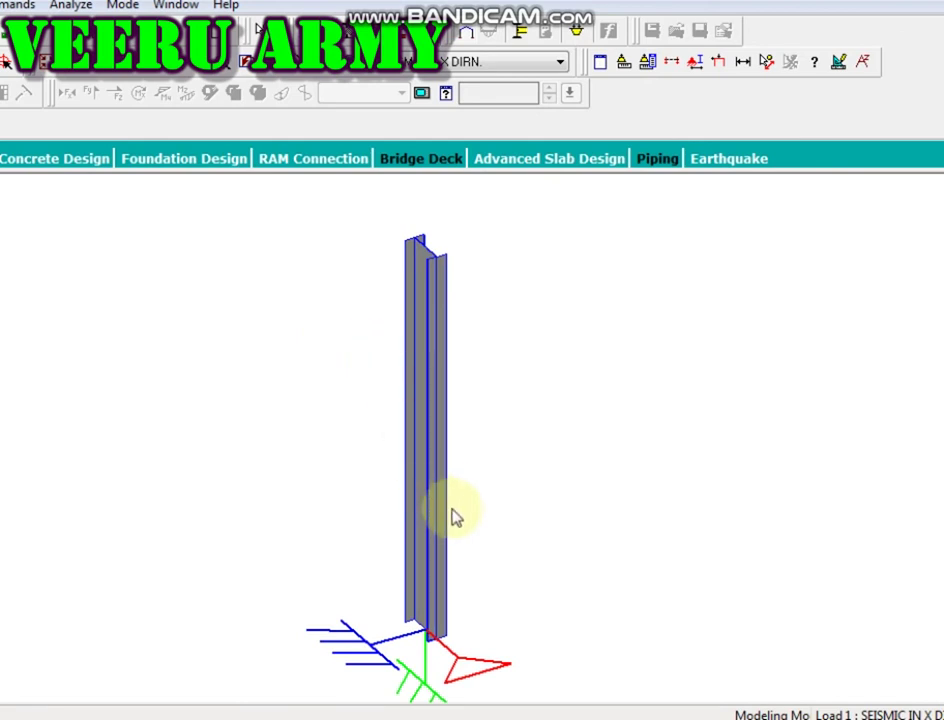
Step: Select the column with a selection window and clear the selection
drag(483, 543, 226, 264)
drag(543, 508, 321, 385)
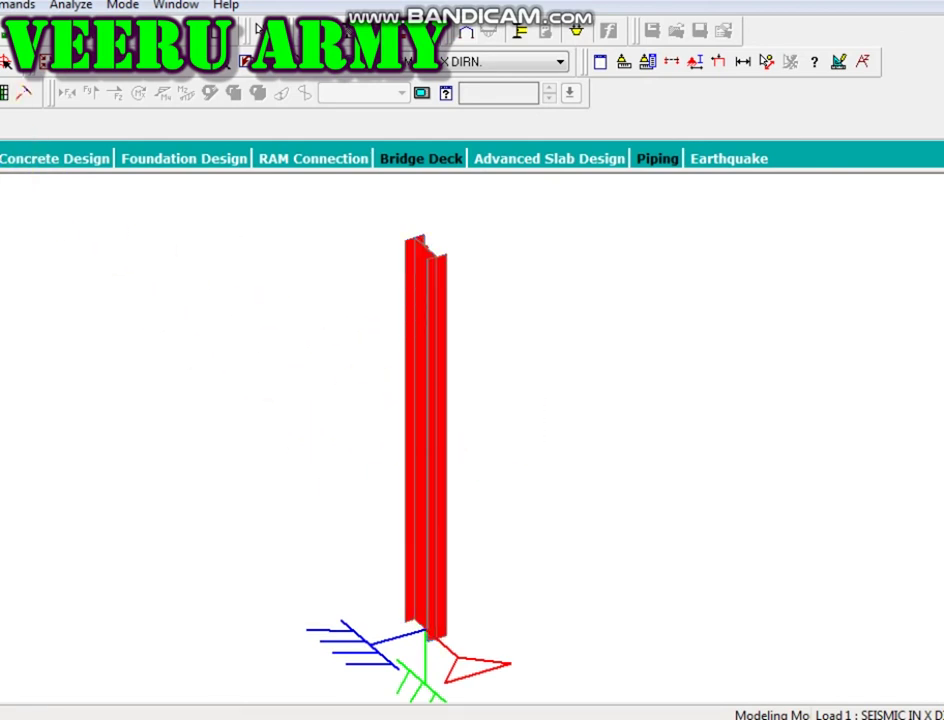
click(224, 330)
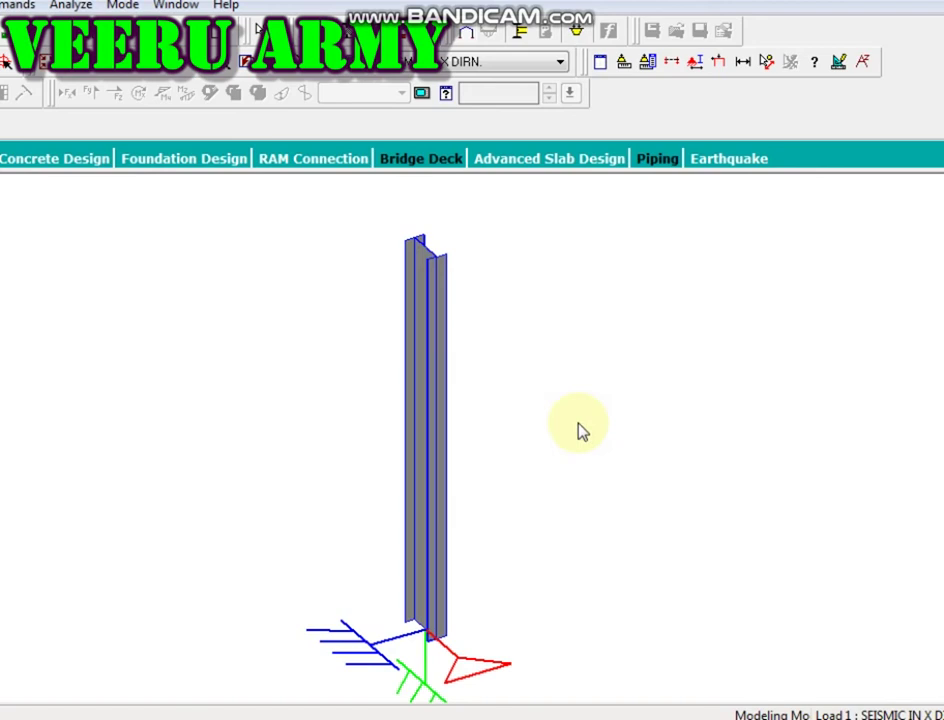
scroll(590, 440, down, 2)
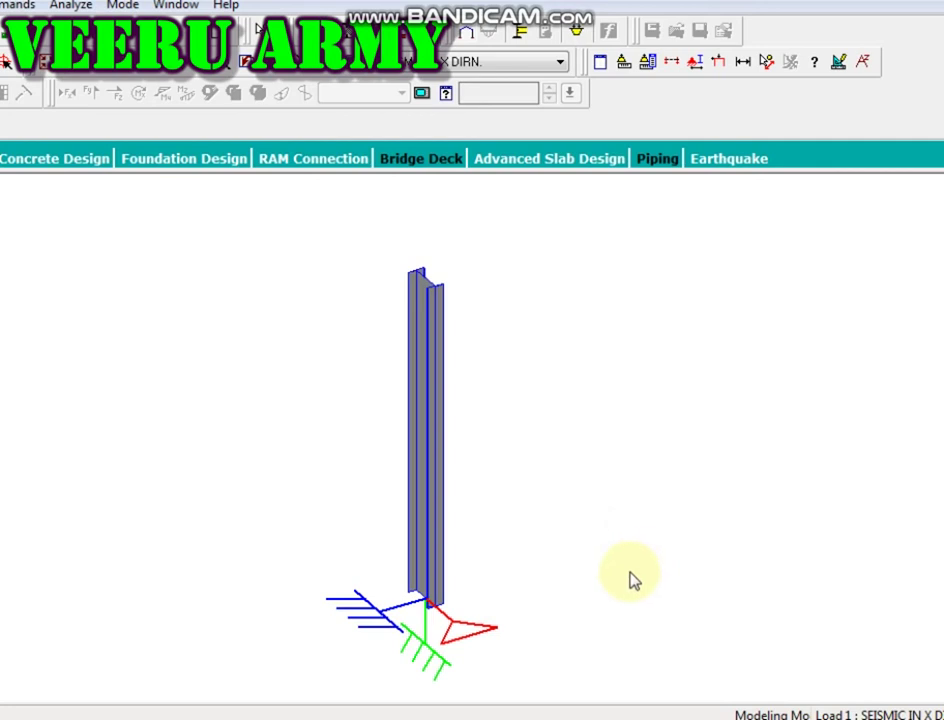
scroll(586, 531, down, 2)
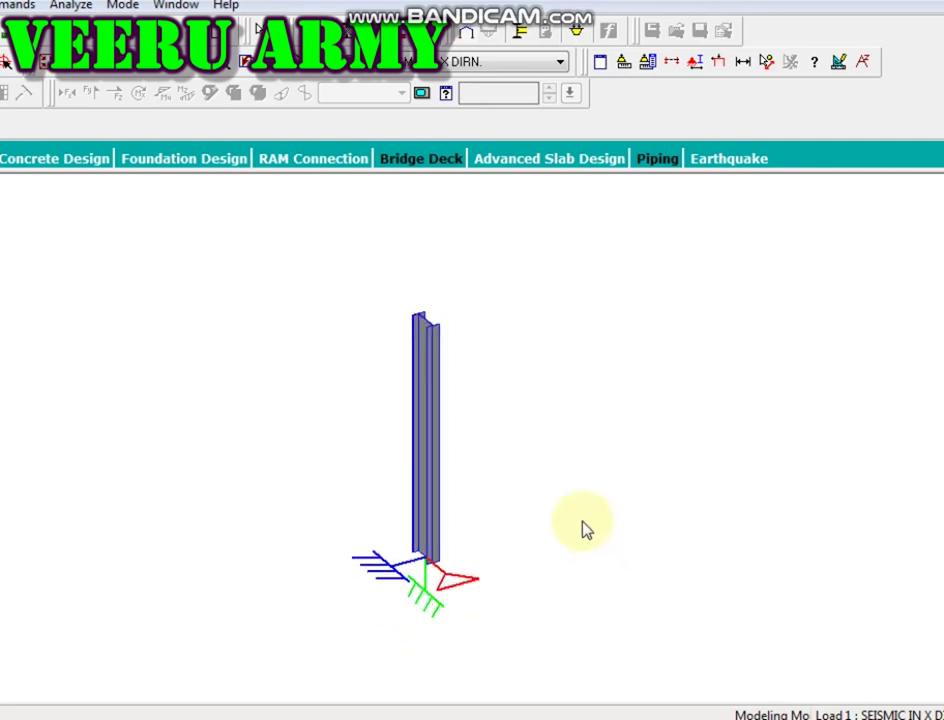
scroll(588, 531, up, 1)
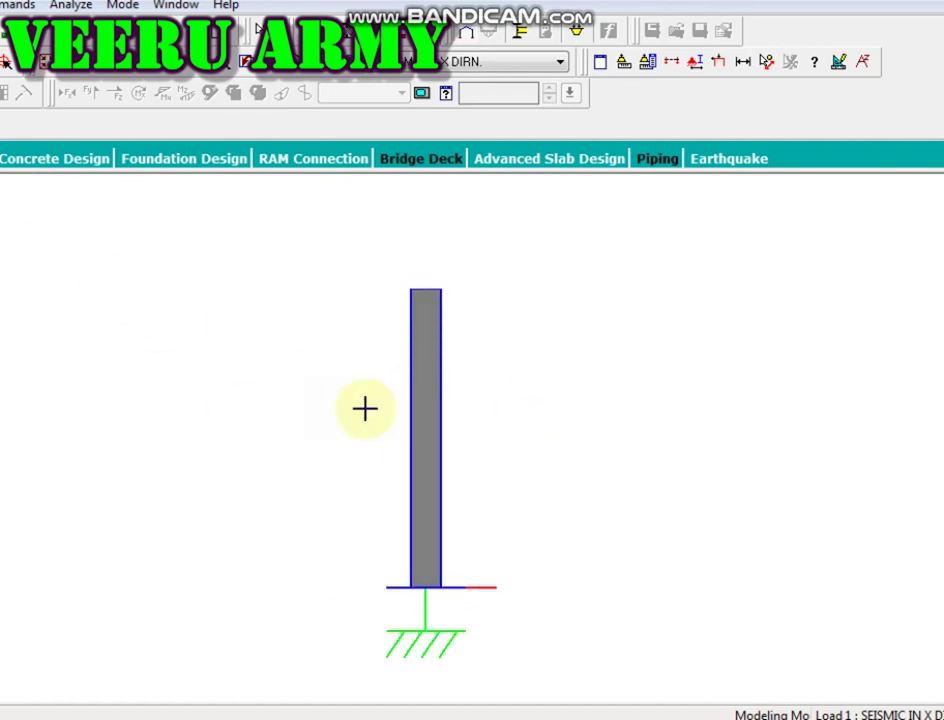
drag(104, 403, 600, 383)
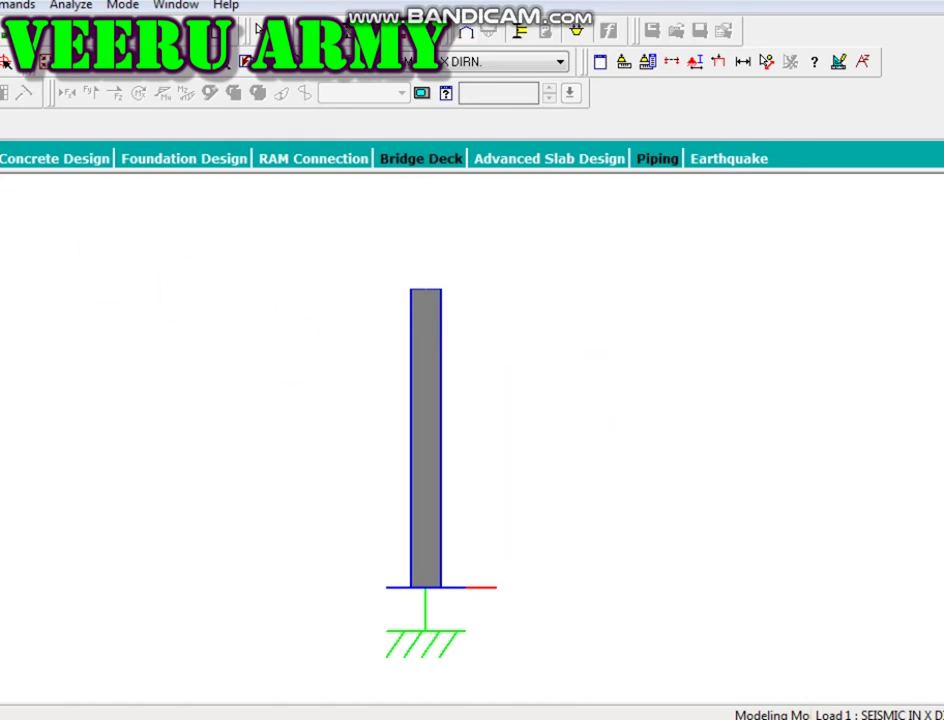
scroll(510, 612, up, 1)
scroll(480, 600, down, 1)
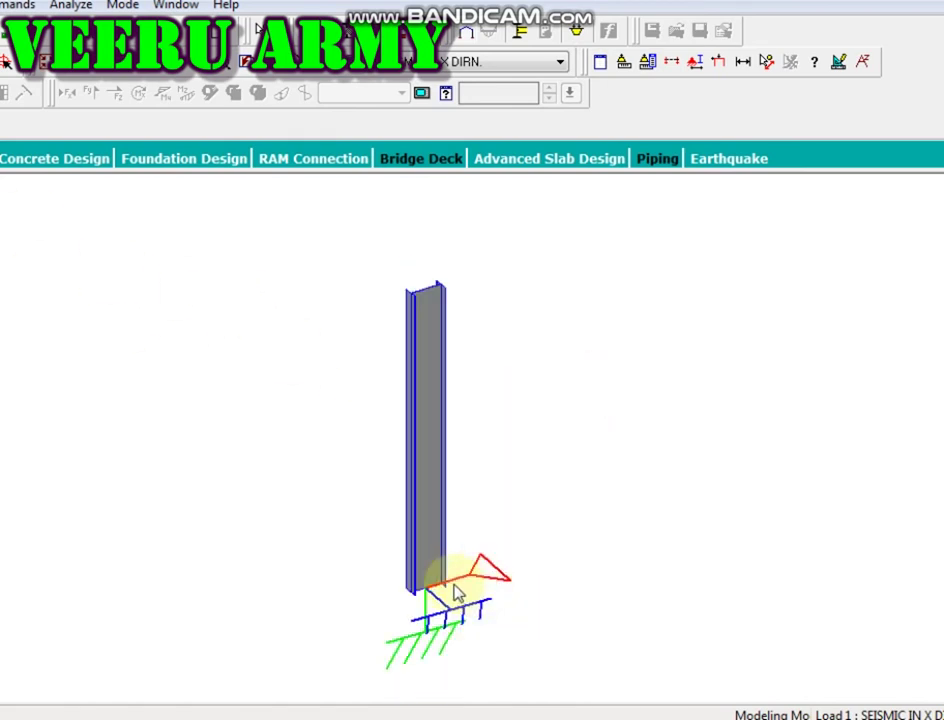
Step: Copy the column and paste it with a move of -6 m in the Z direction
click(421, 520)
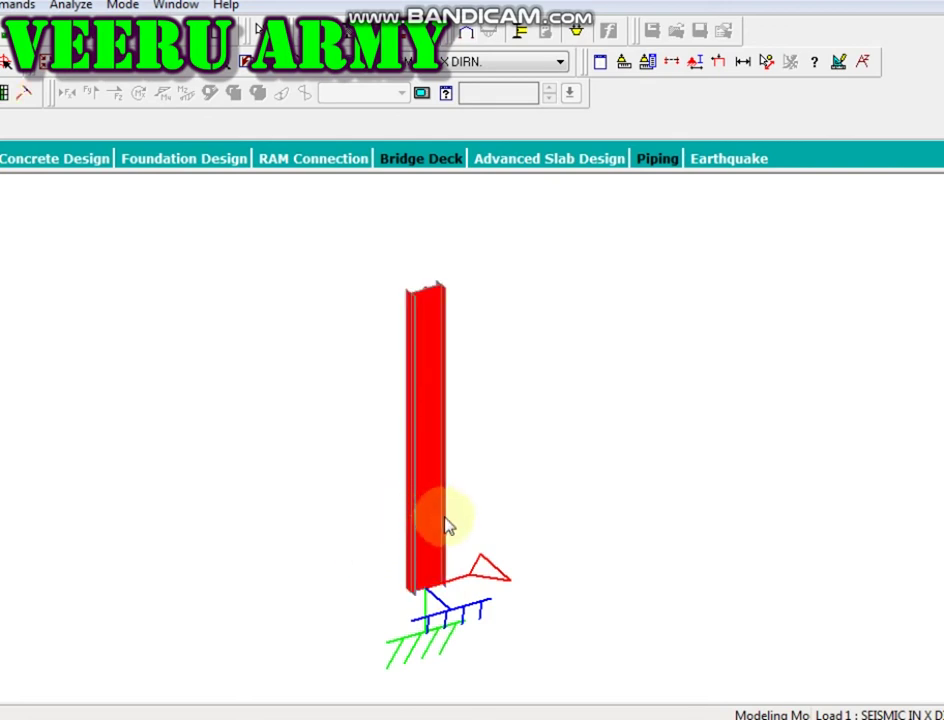
key(ctrl+v)
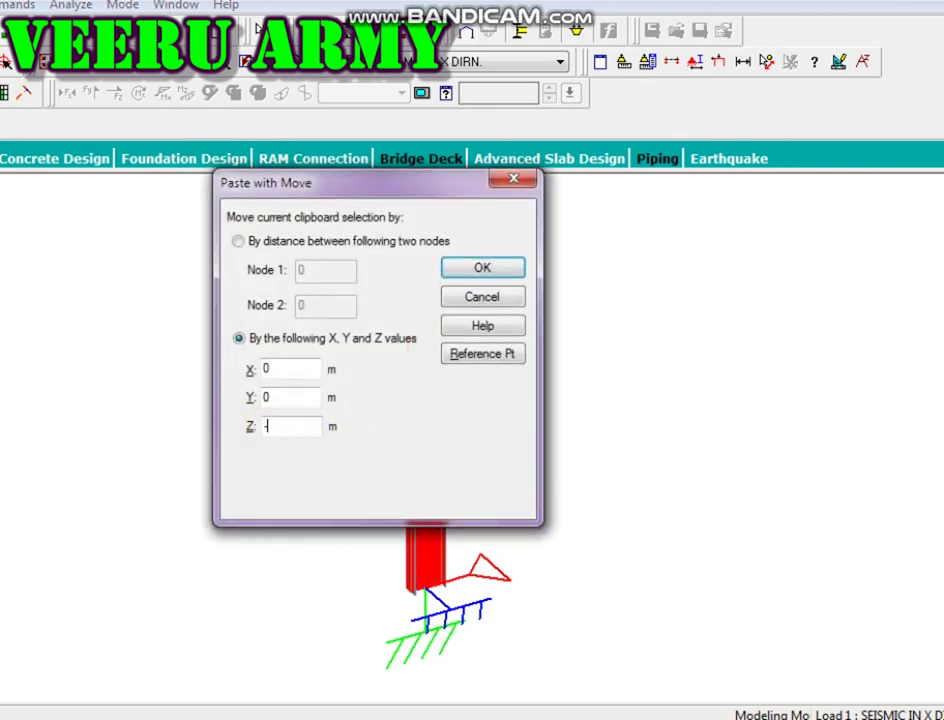
text(-6)
key(Return)
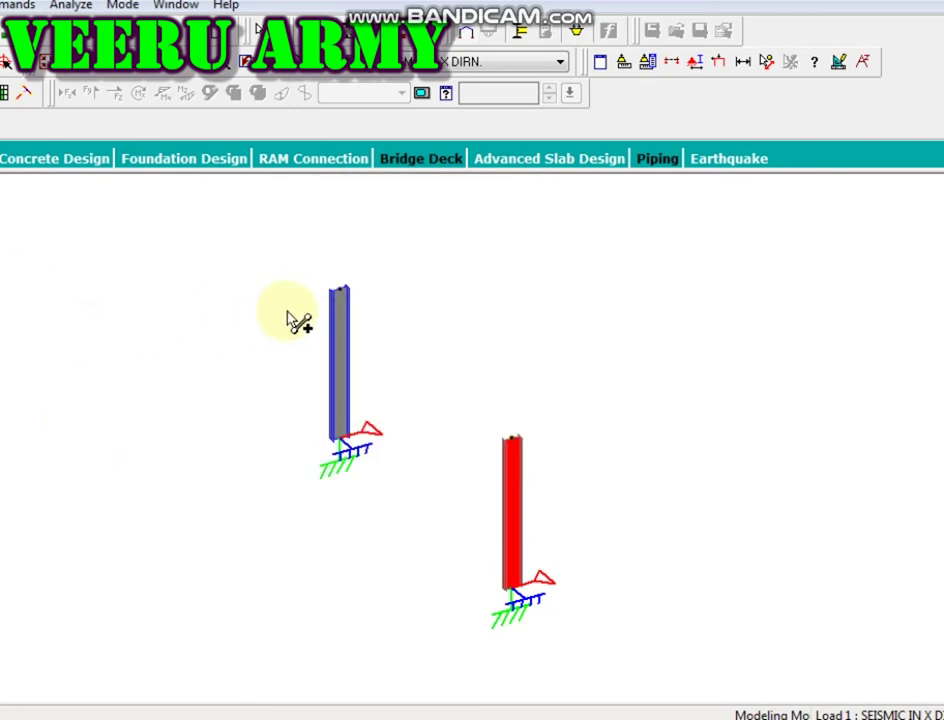
Step: Connect the two column tops with a beam and assign it the 200ZS60X1.6 section
click(339, 289)
click(511, 440)
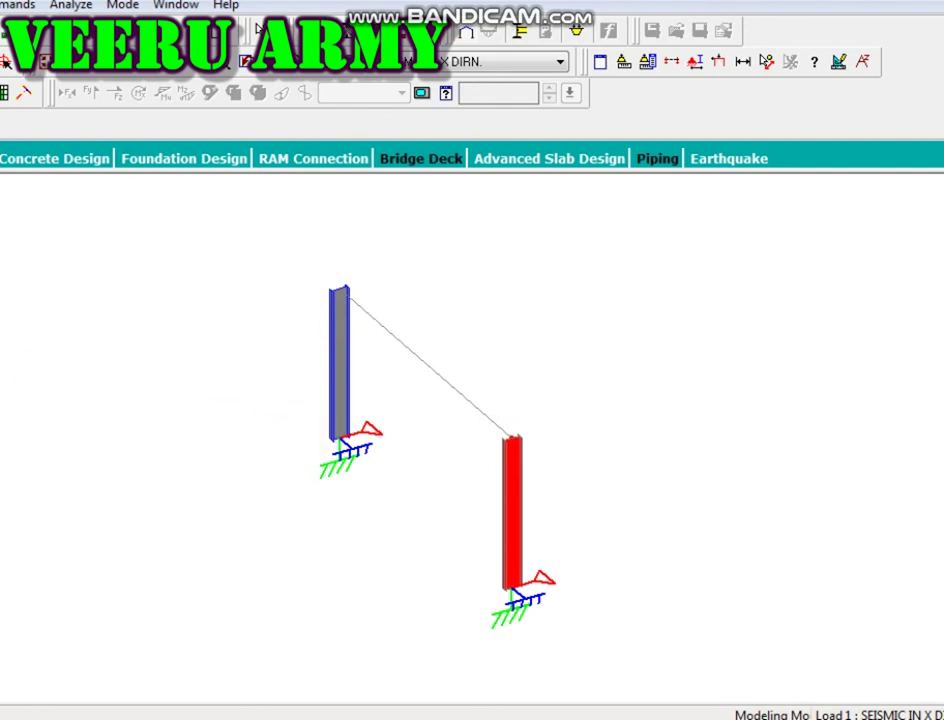
click(830, 358)
click(312, 416)
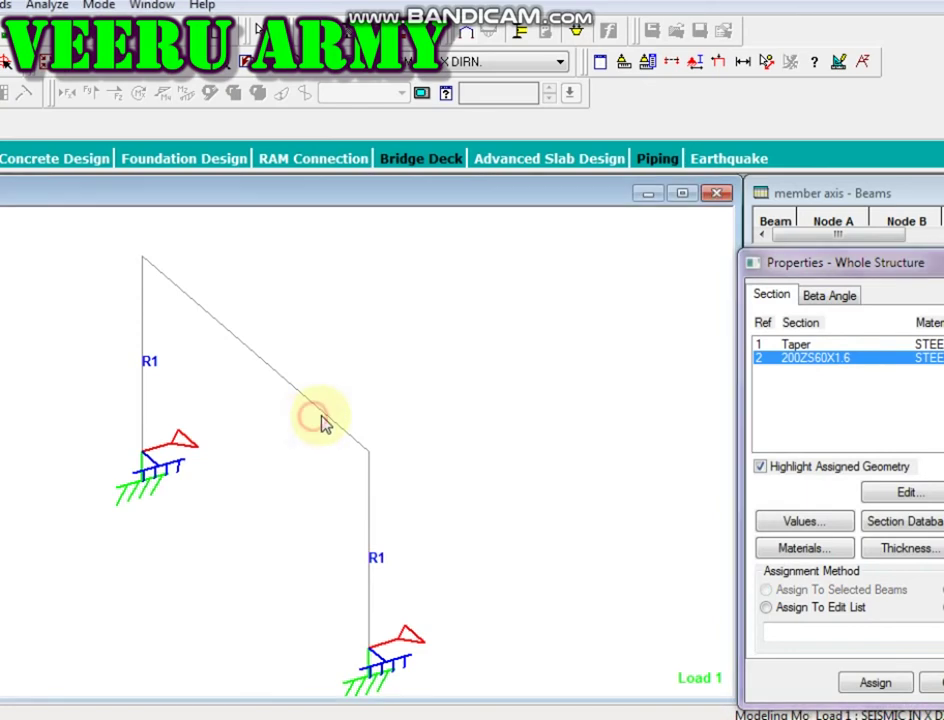
click(873, 682)
click(920, 540)
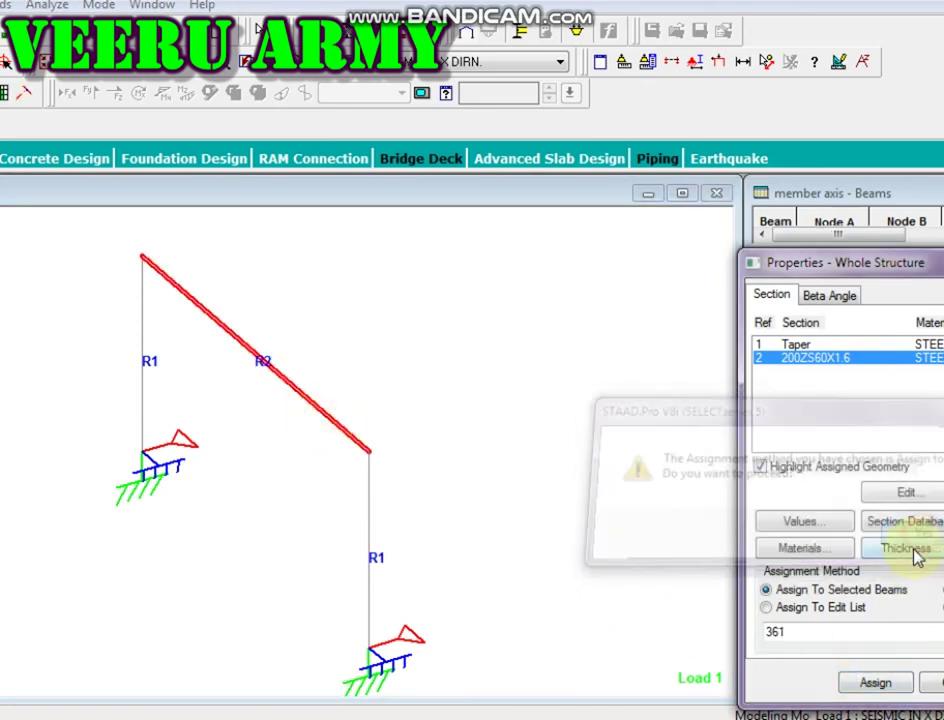
key(Escape)
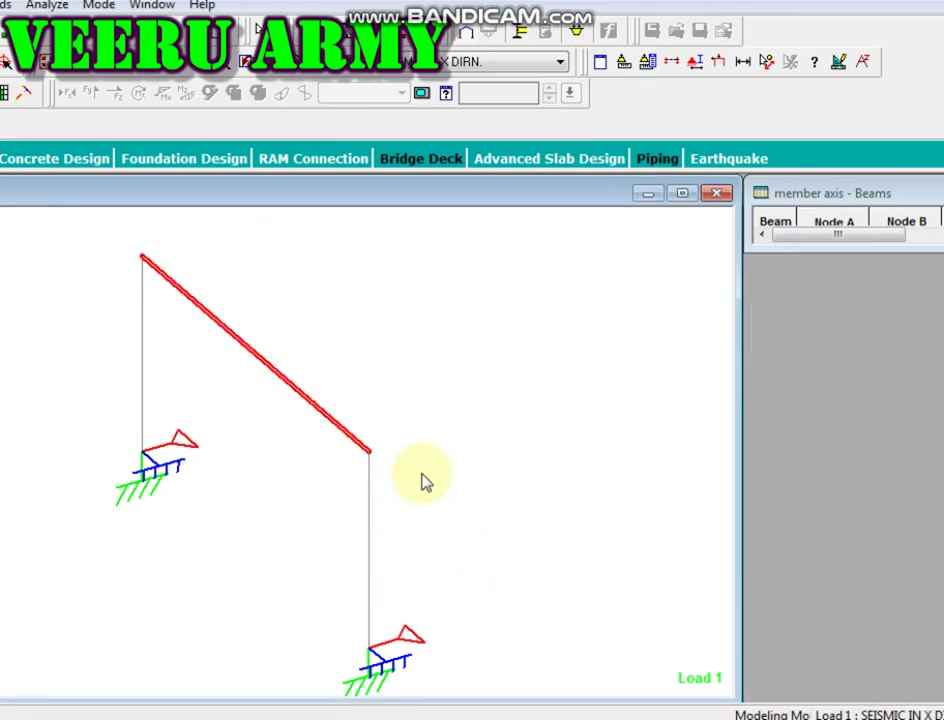
Step: Display the frame's members as section outlines and as solid full sections, and clear the beam selection
key(4)
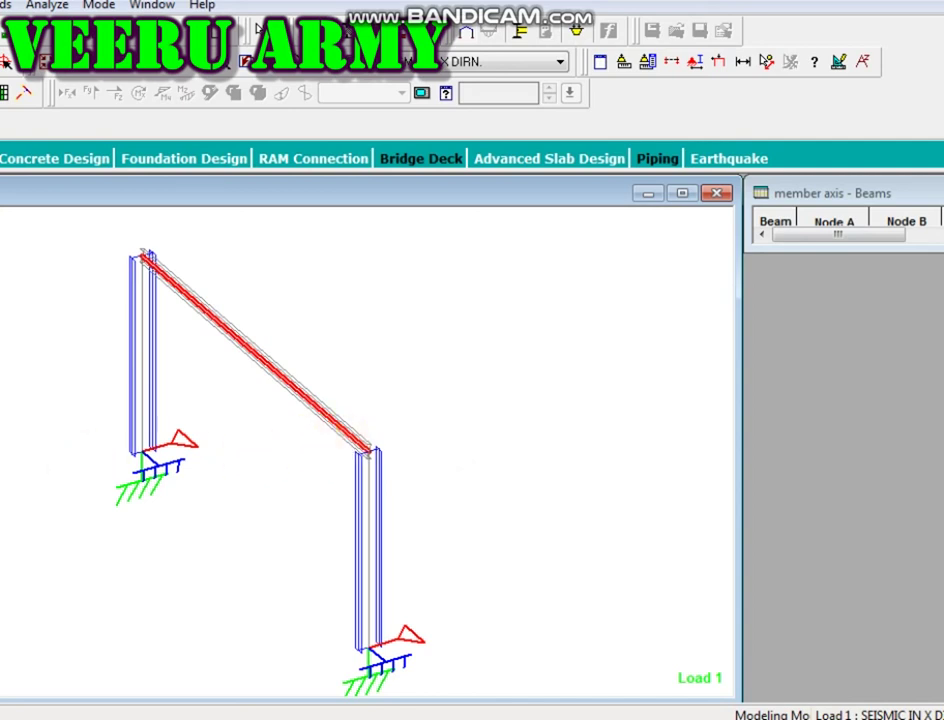
key(3)
click(99, 468)
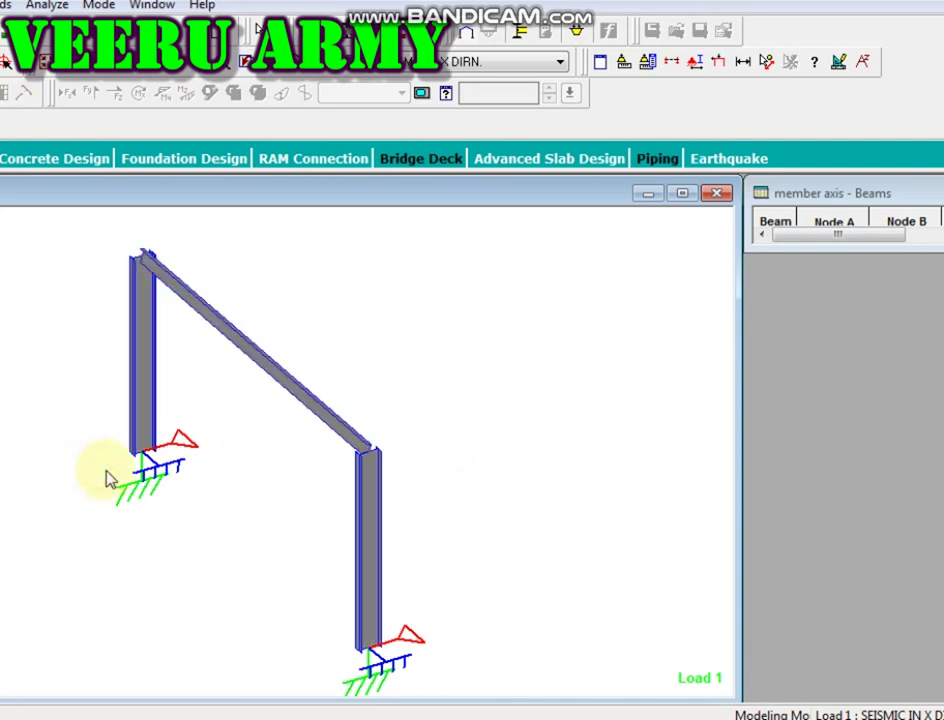
Step: Select the whole frame, clear the selection and accept the auto save of the file
key(ctrl+a)
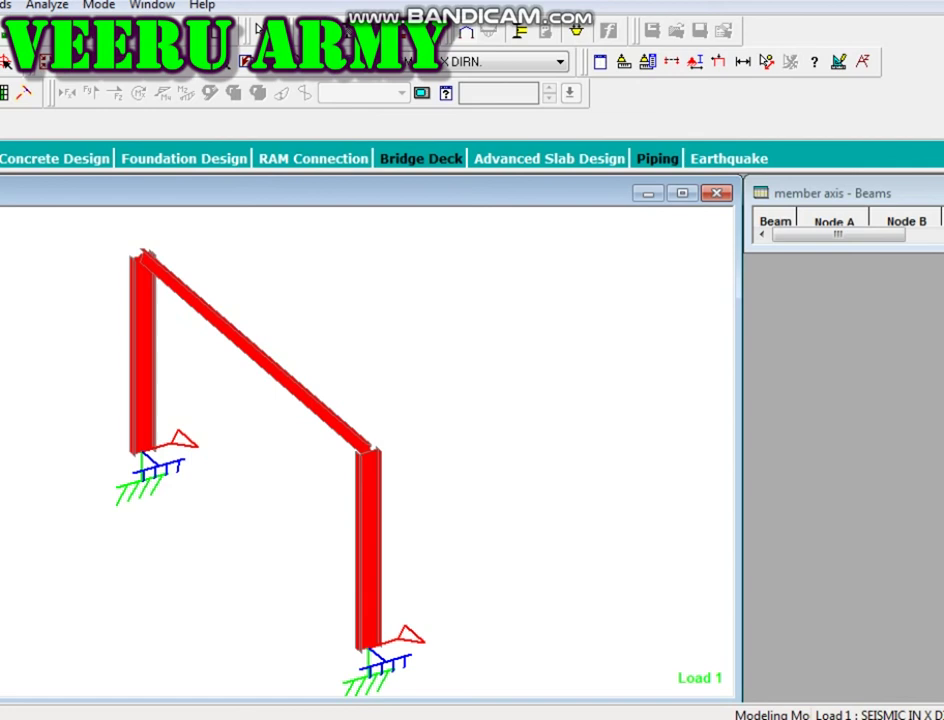
click(336, 474)
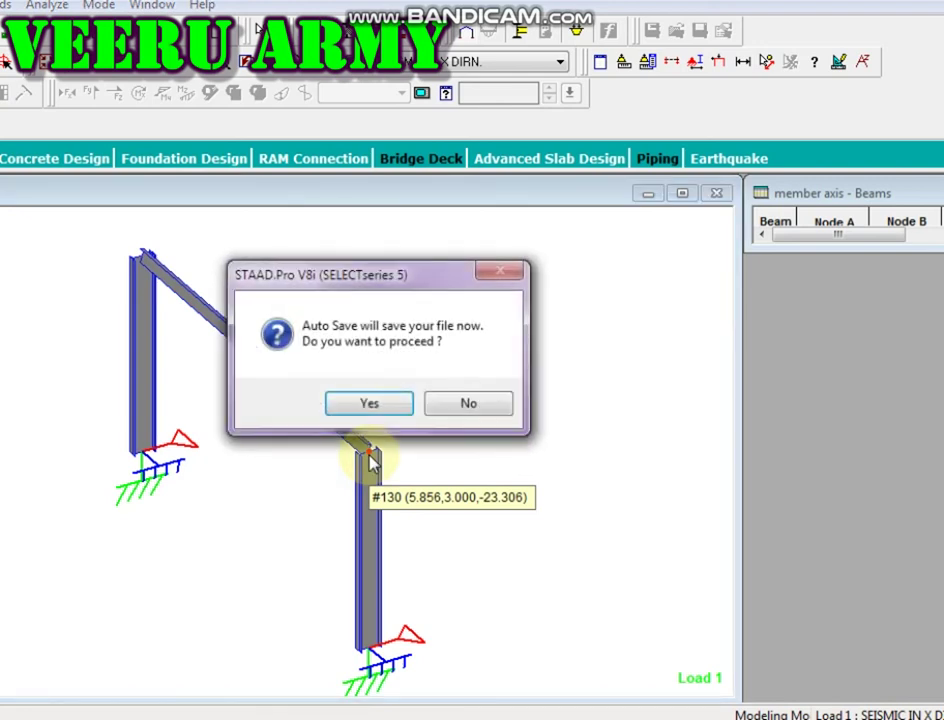
click(369, 406)
click(241, 385)
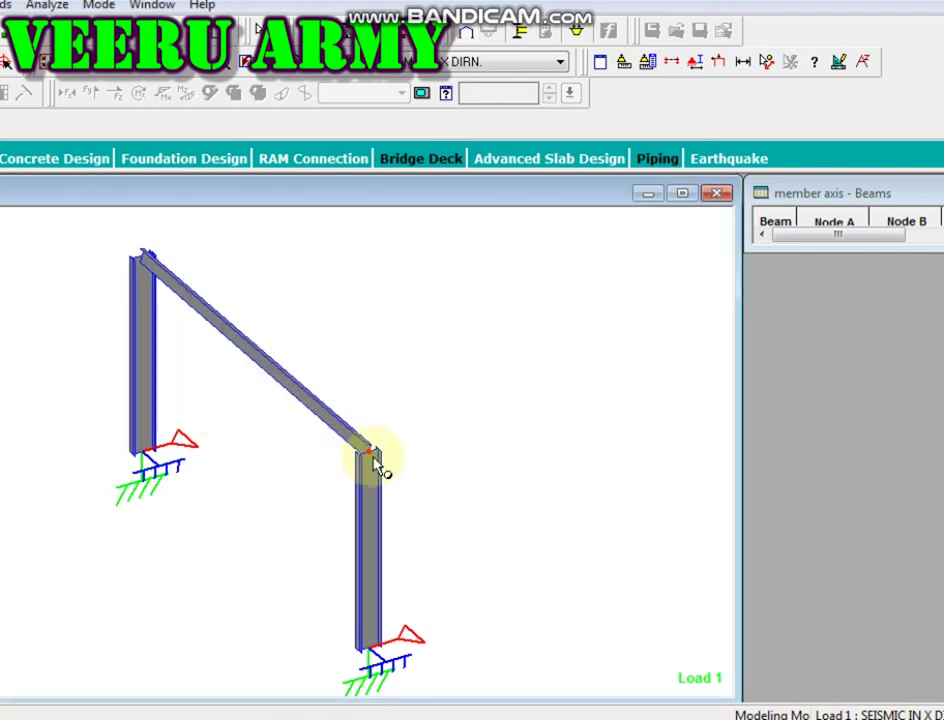
Step: Try to move the node at the top of the near column by -800 m in Z
drag(310, 516, 600, 520)
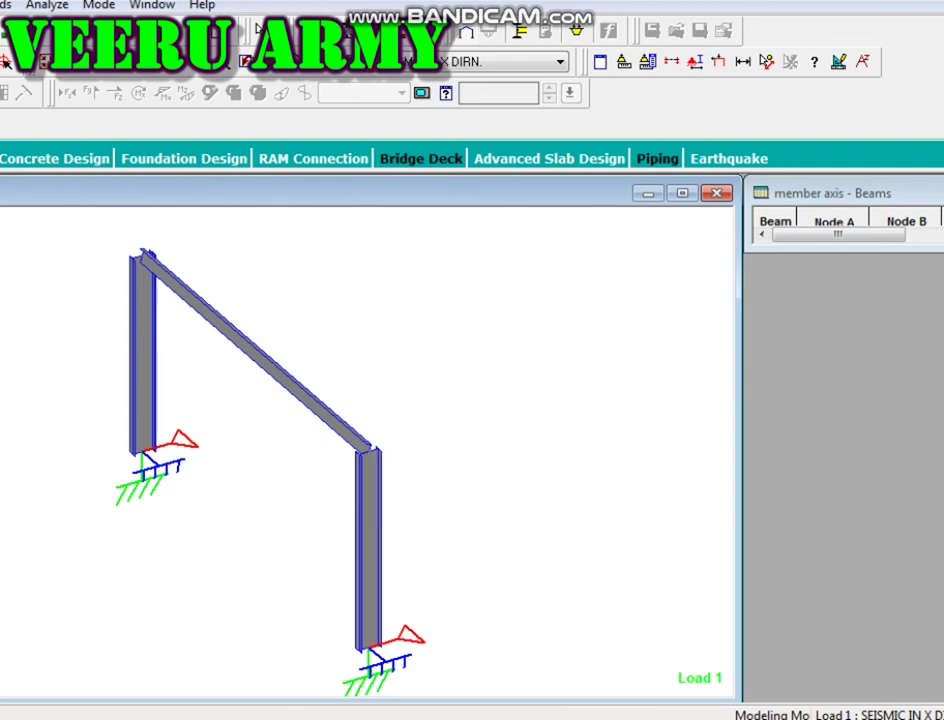
click(372, 457)
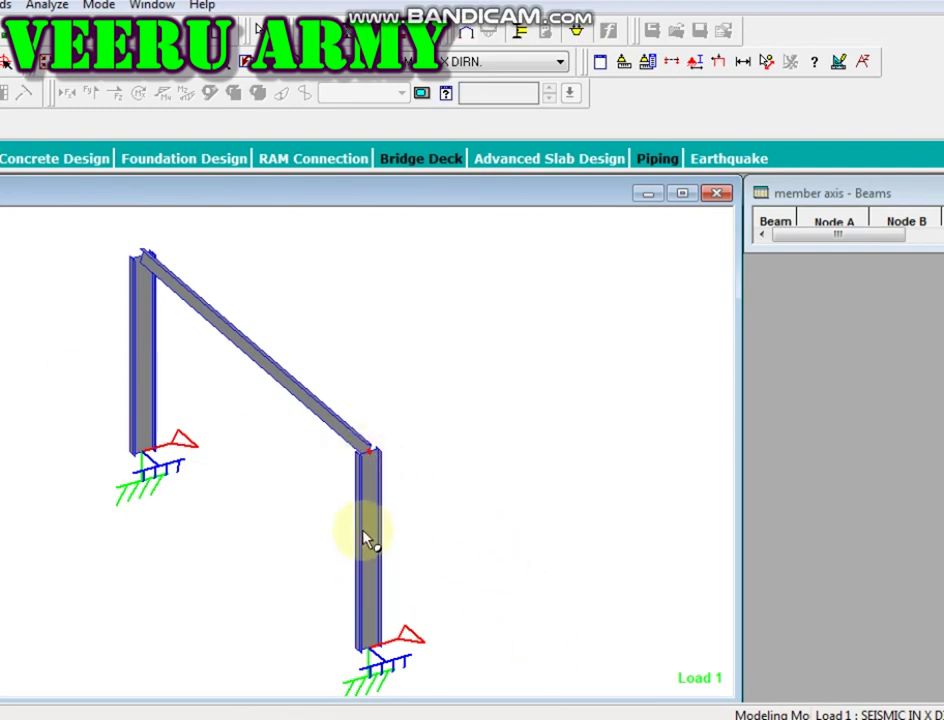
key(F2)
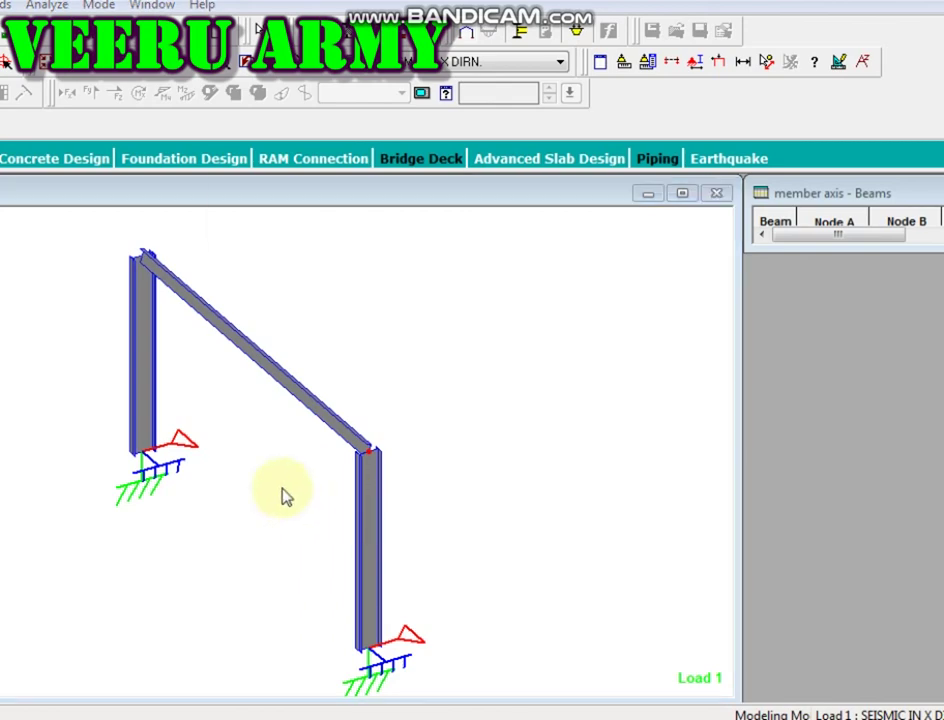
drag(280, 432, 173, 464)
text(-800)
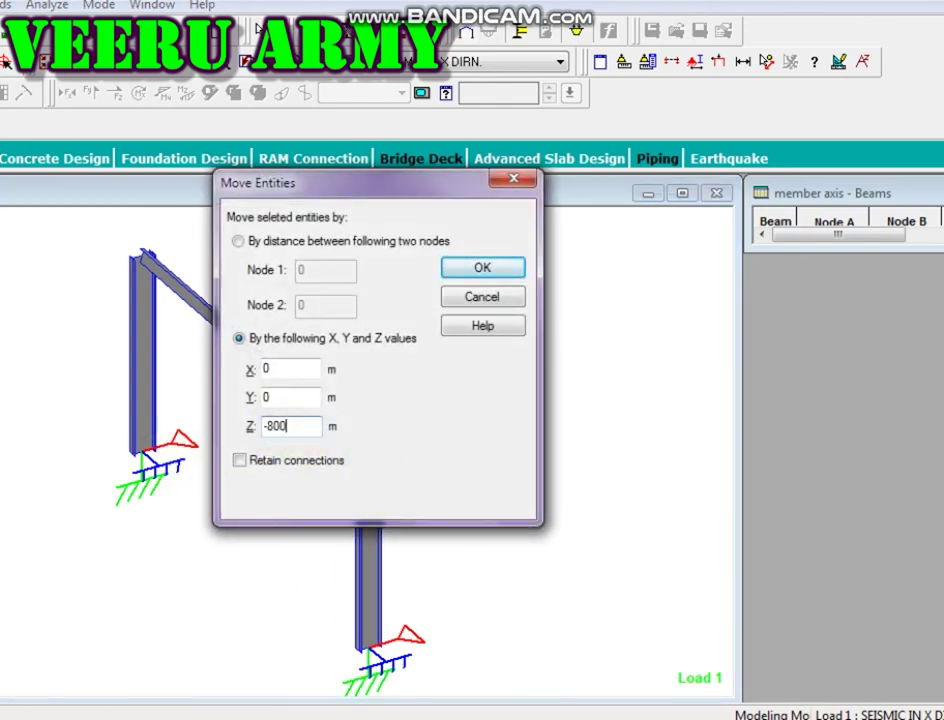
key(Return)
key(Return)
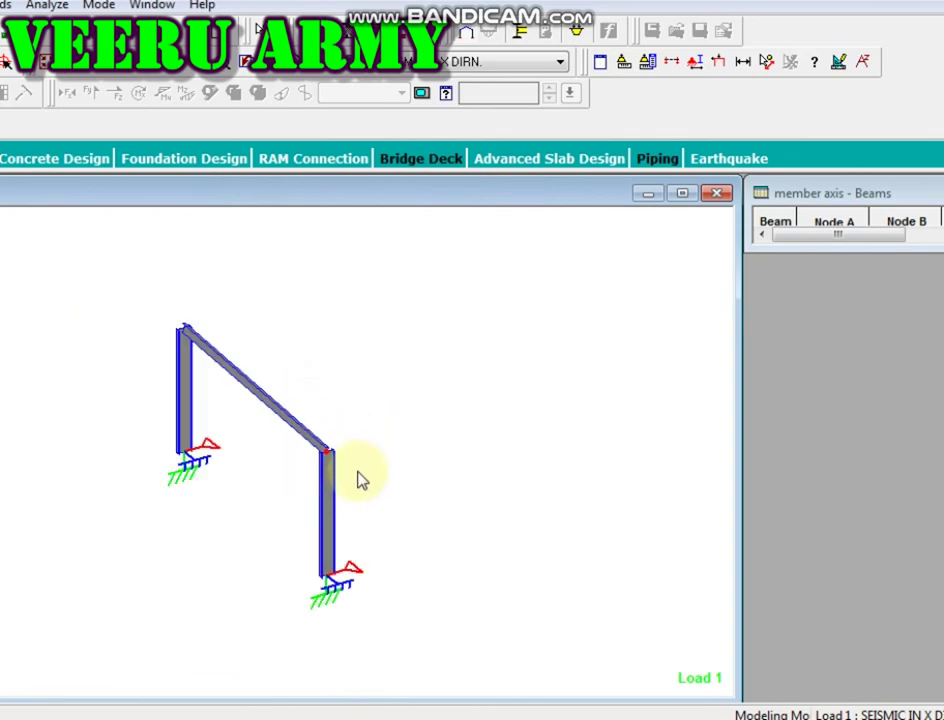
Step: Move the near column's top node by -0.80 m in Z
key(F2)
drag(280, 425, 235, 462)
text(-)
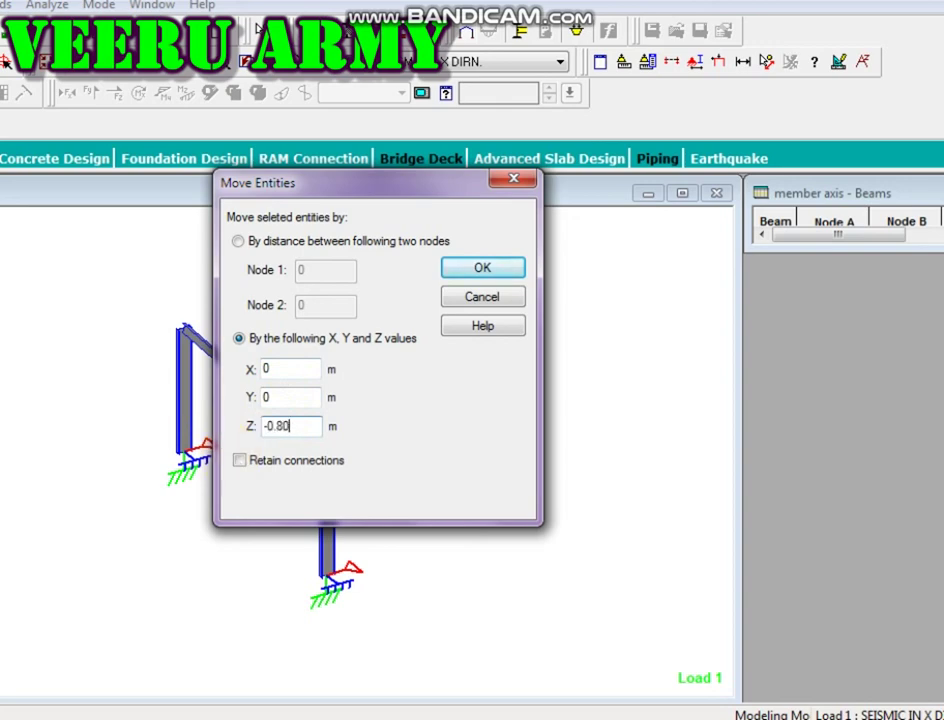
text(0.80)
key(Return)
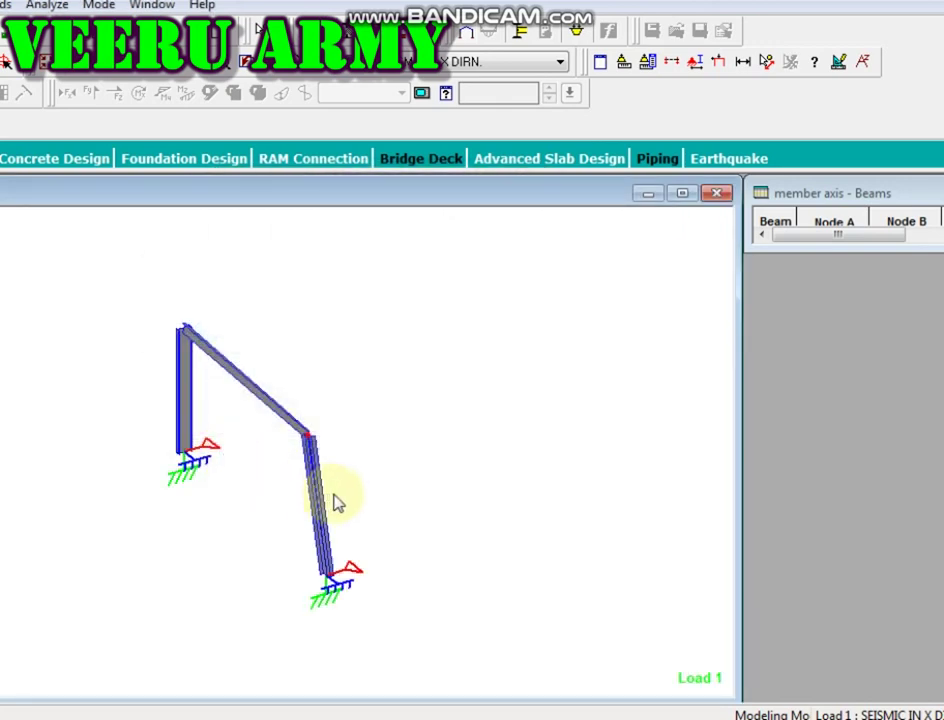
Step: Select all members of the frame and undo the move of the near column's top node
key(ctrl+a)
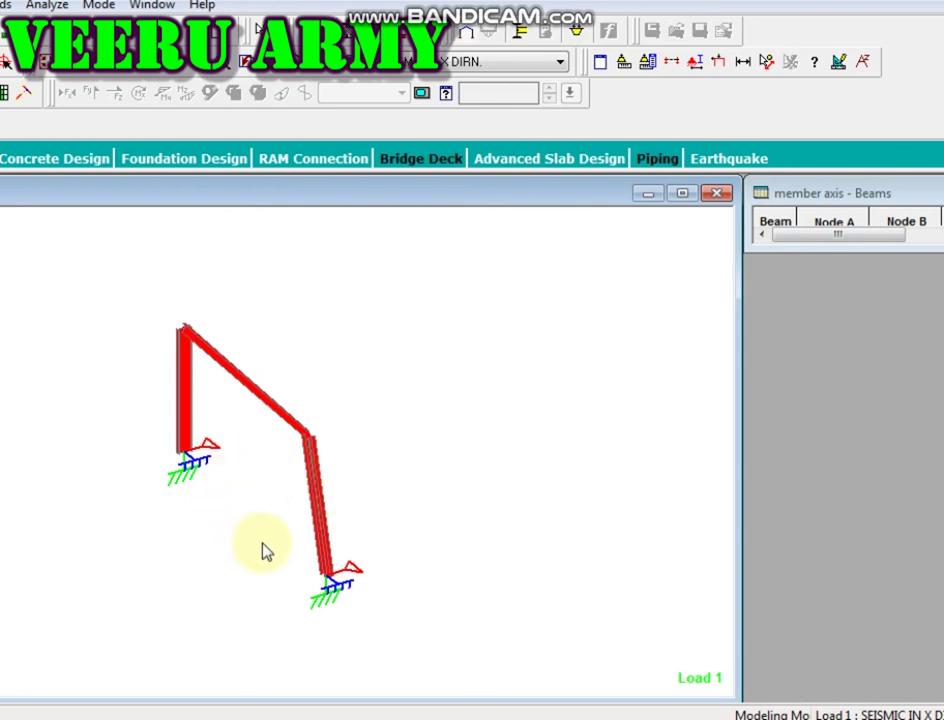
scroll(290, 565, up, 2)
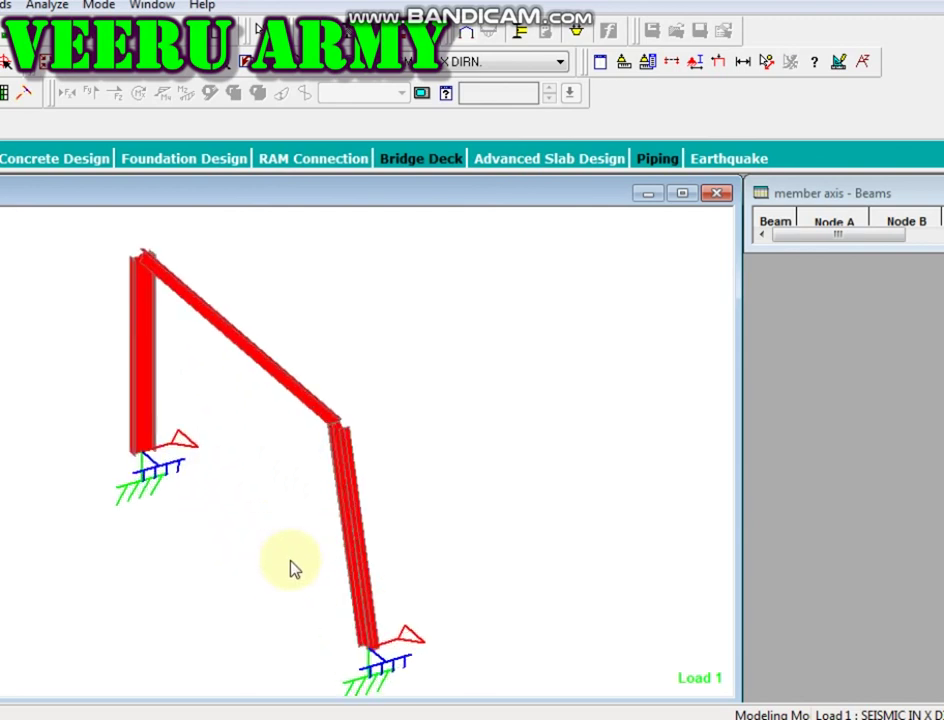
key(ctrl+z)
key(ctrl+z)
key(ctrl+z)
key(ctrl+z)
key(ctrl+z)
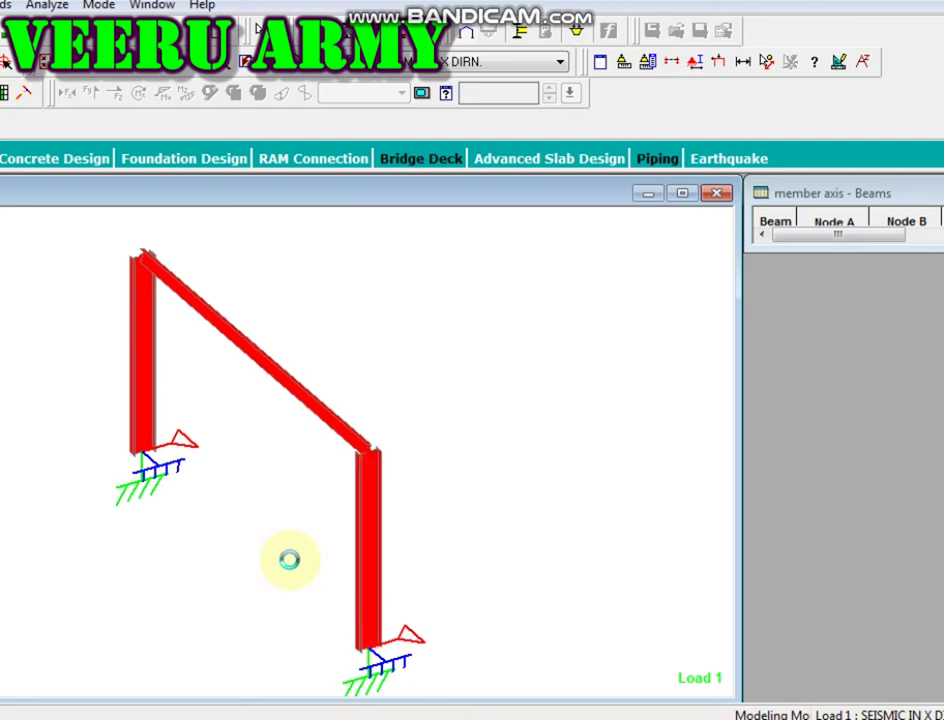
Step: Examine the joint between the Zee beam and the near column by selecting both members, ending with only the beam selected
click(250, 355)
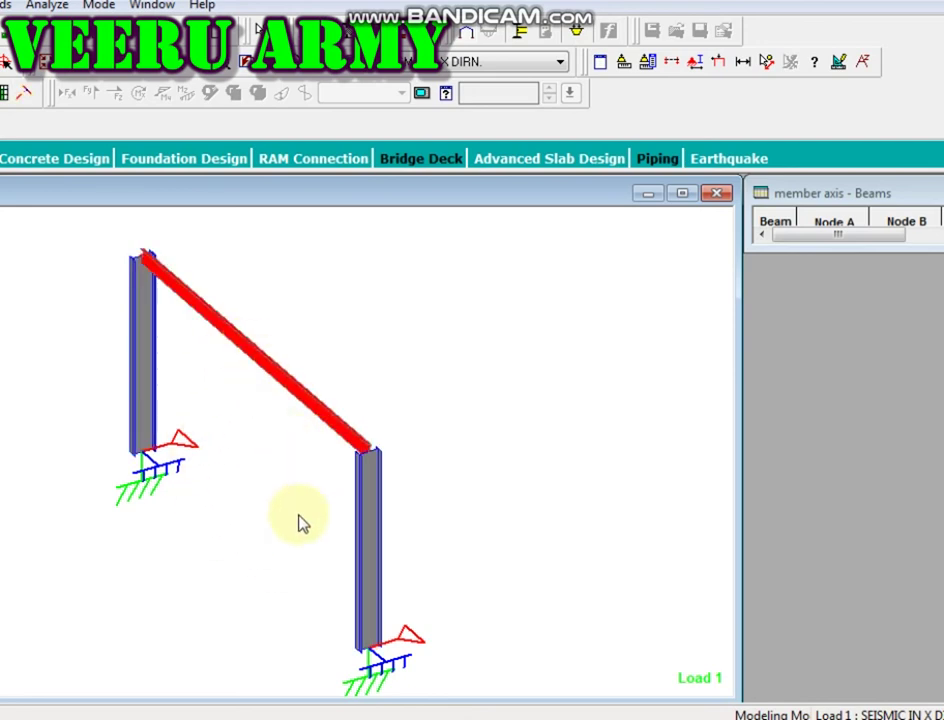
click(291, 579)
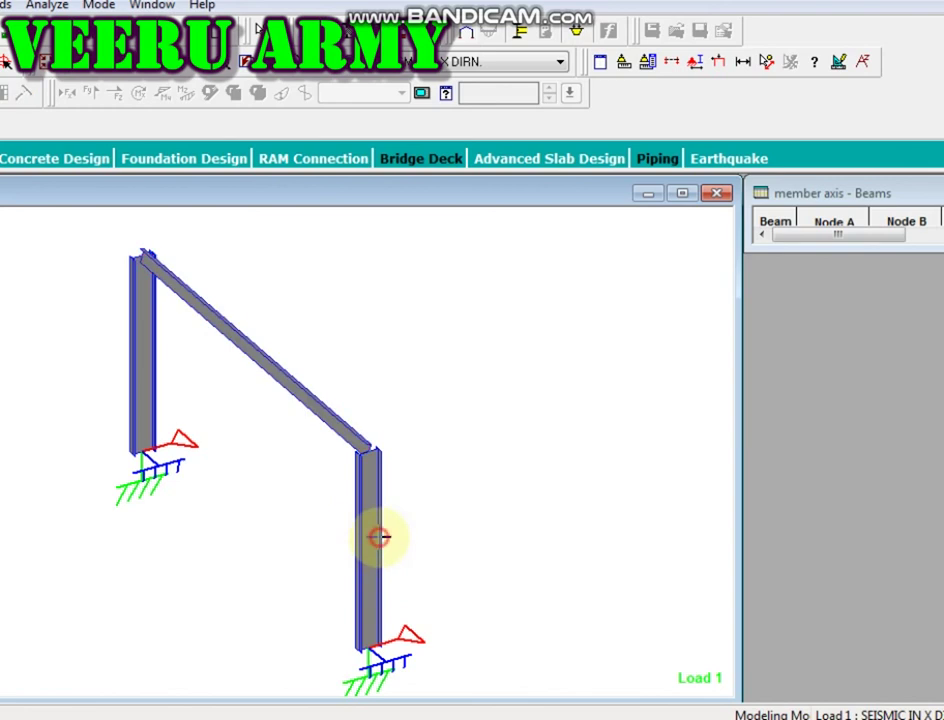
click(304, 405)
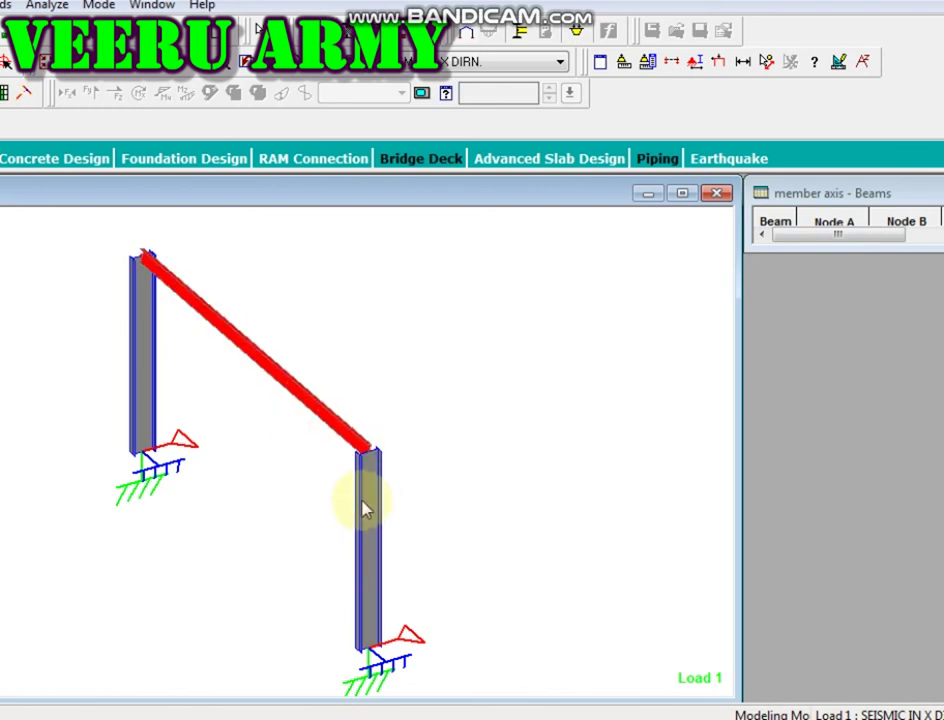
mouse_move(366, 498)
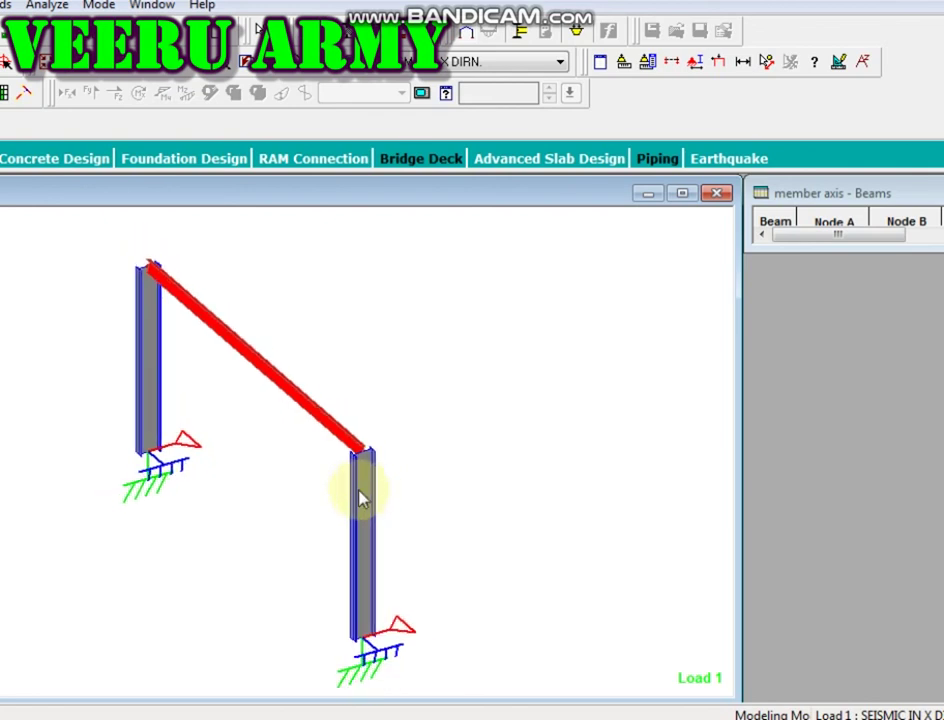
click(350, 437)
click(349, 434)
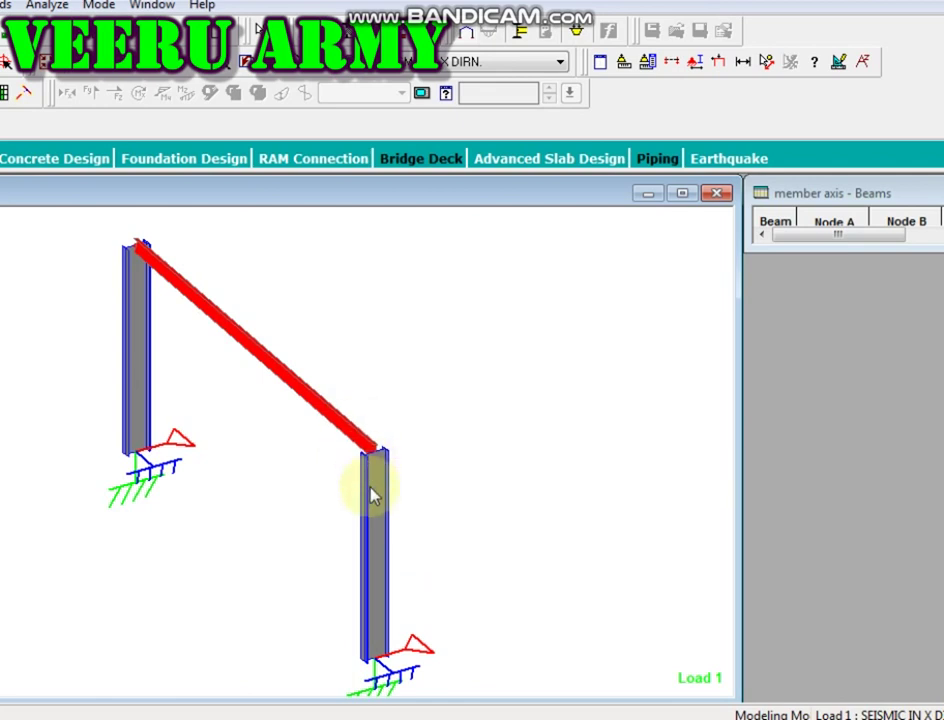
click(309, 383)
ctrl+click(367, 505)
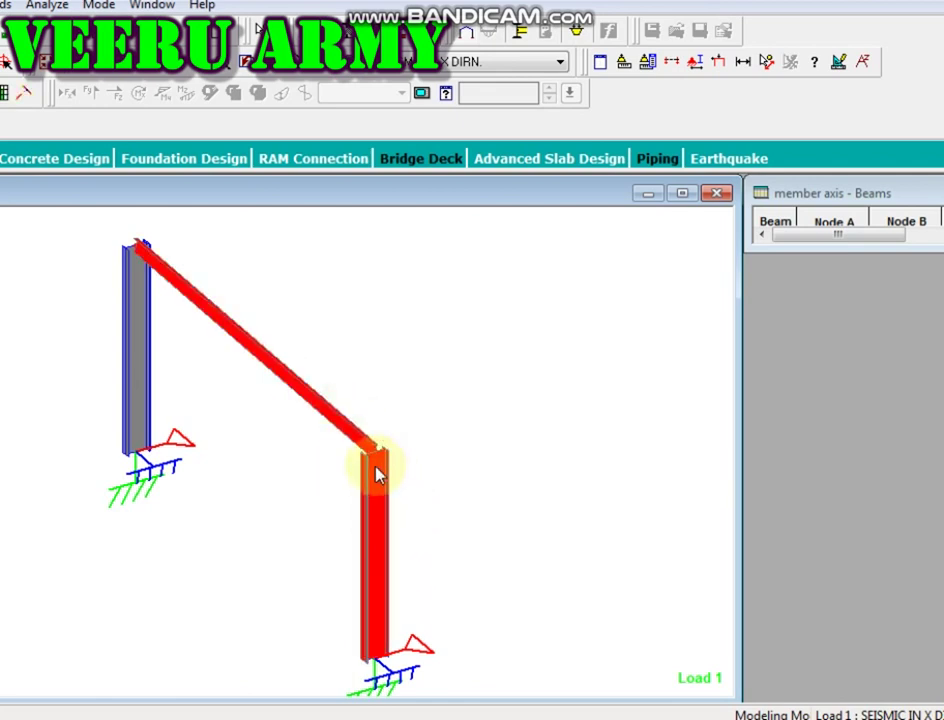
click(382, 494)
click(305, 398)
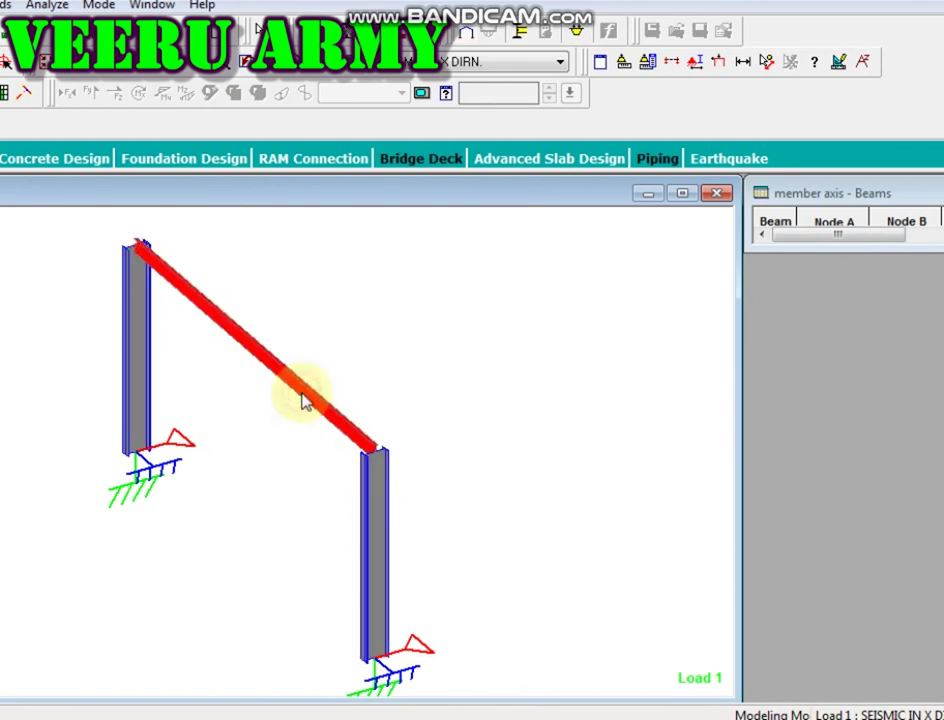
mouse_move(305, 398)
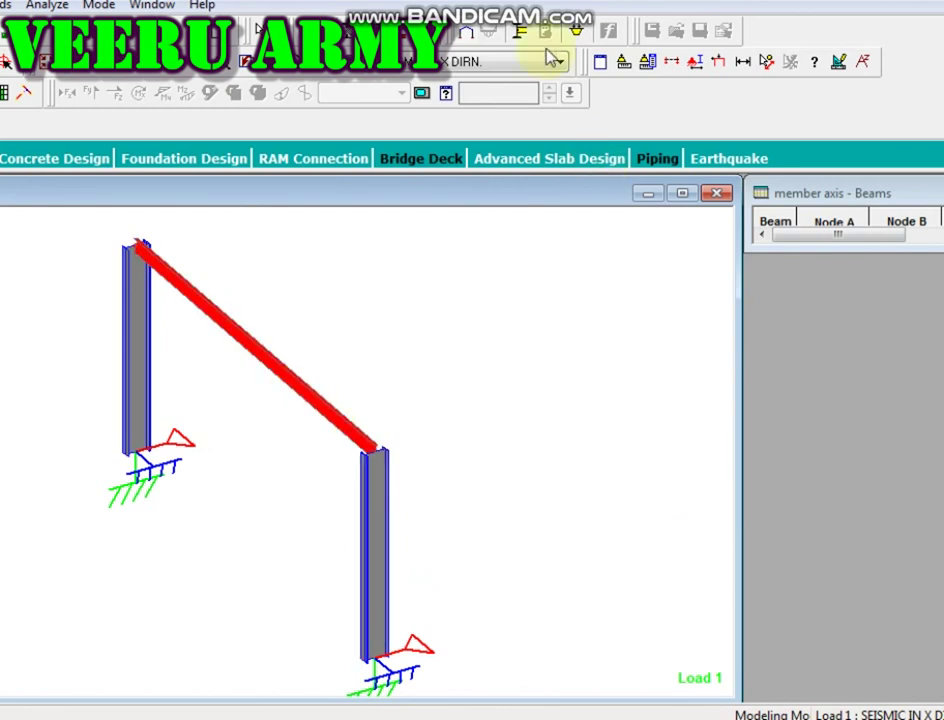